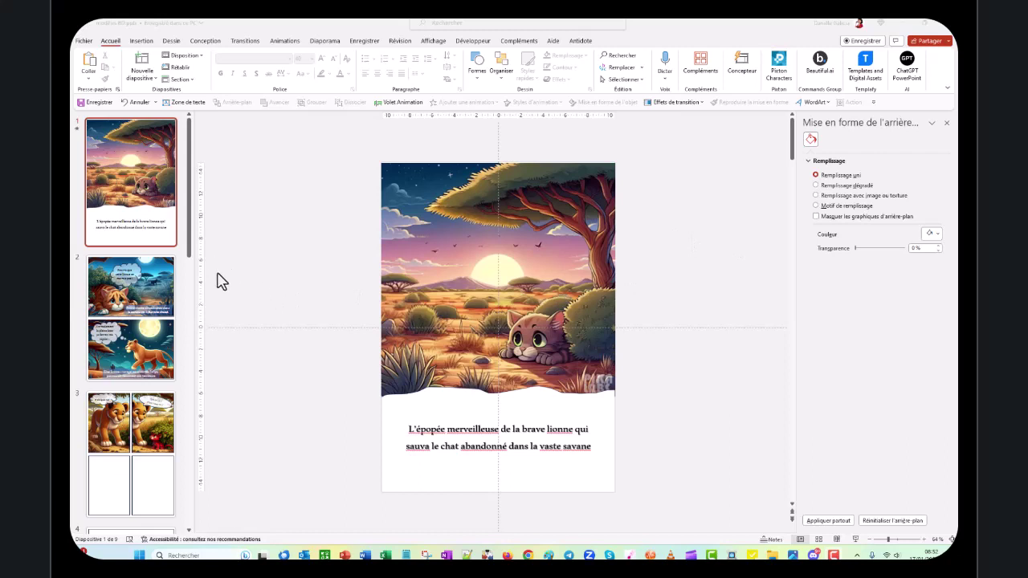
Browse the slide thumbnails, then play the deck as a full-screen slideshow and return to editing.
scroll(148, 272, down, 2)
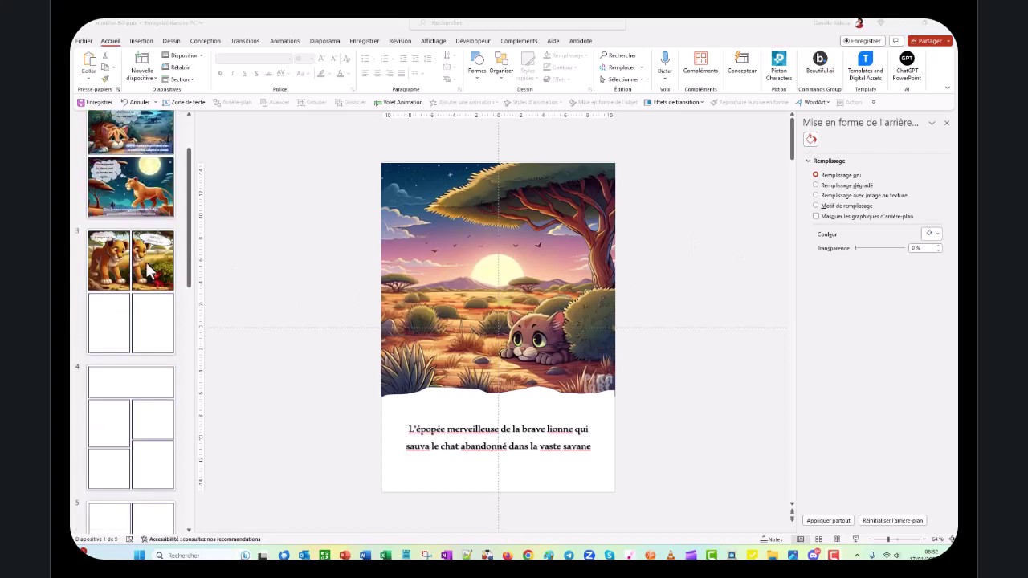
scroll(148, 271, down, 2)
scroll(147, 271, down, 2)
scroll(148, 272, down, 2)
scroll(148, 271, down, 2)
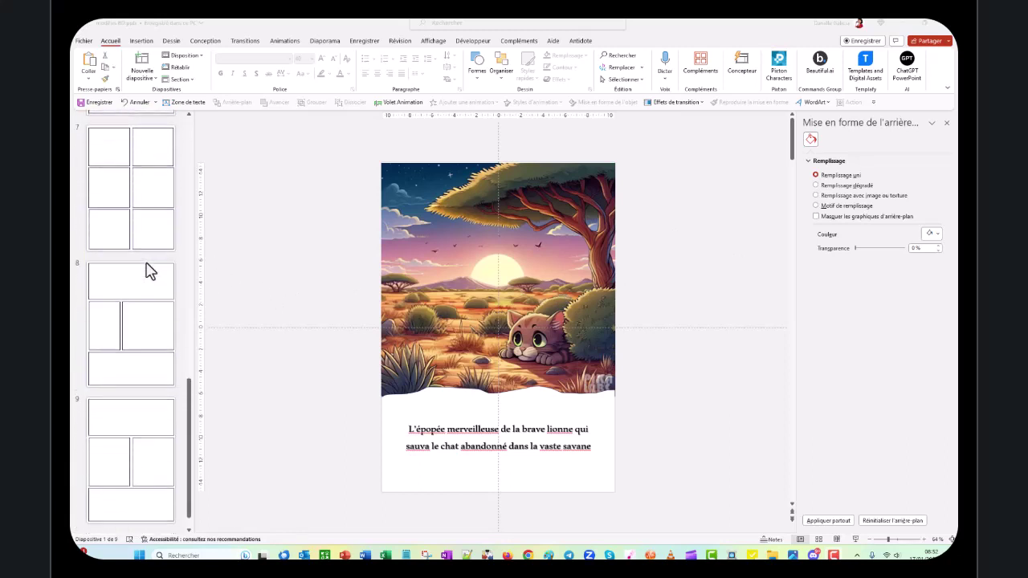
scroll(152, 447, up, 4)
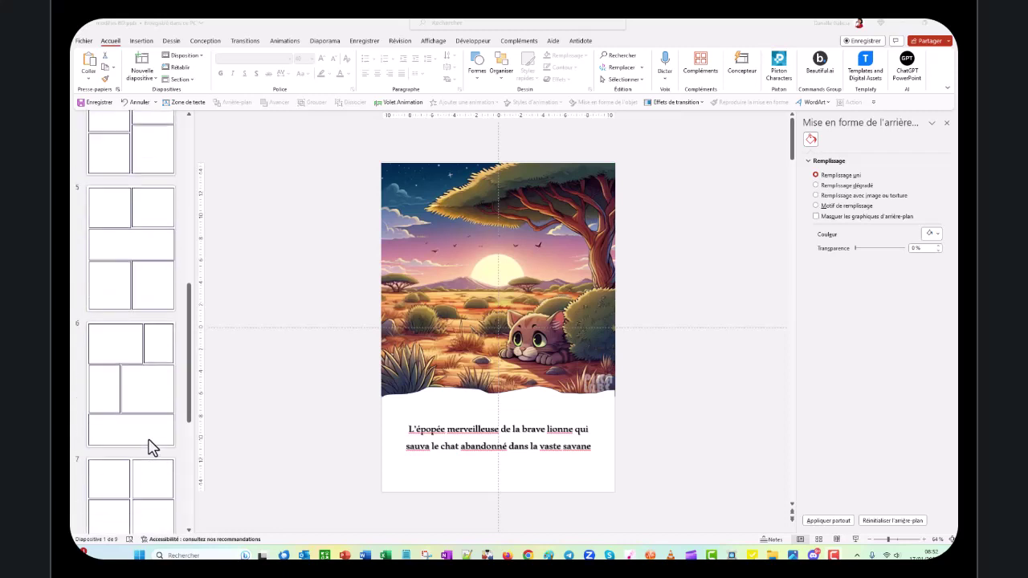
scroll(149, 437, up, 1)
scroll(142, 413, up, 5)
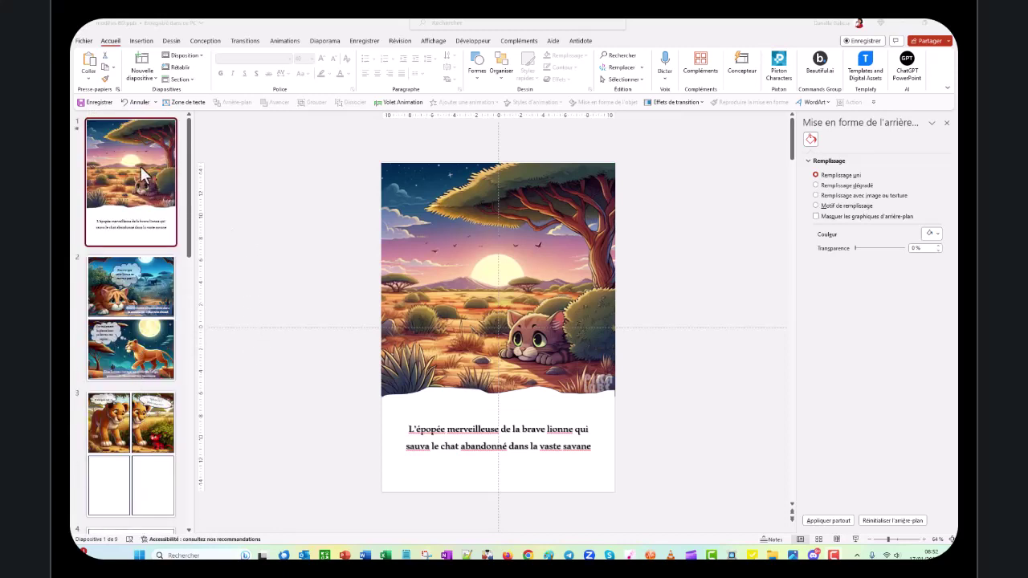
key(F5)
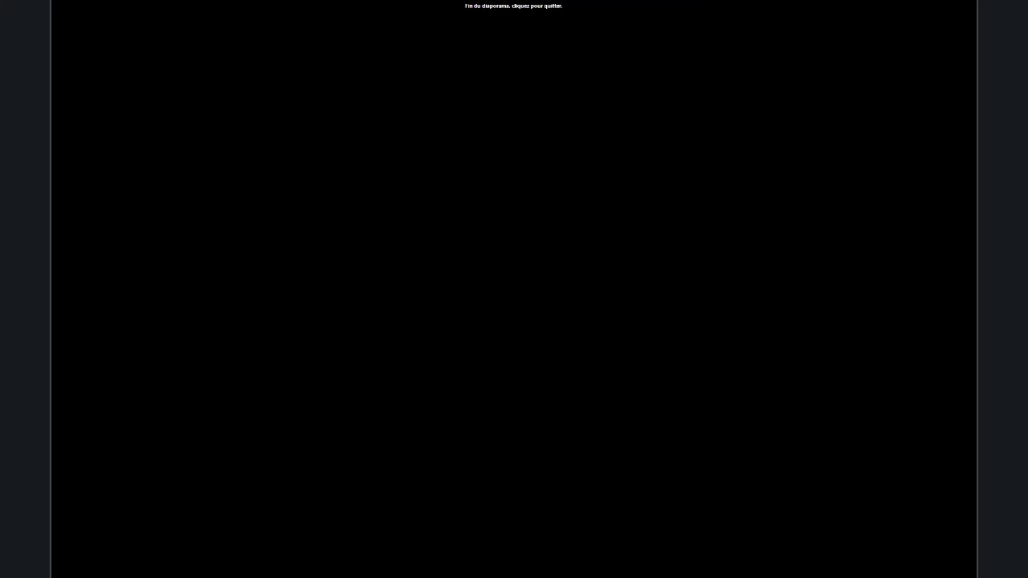
click(695, 178)
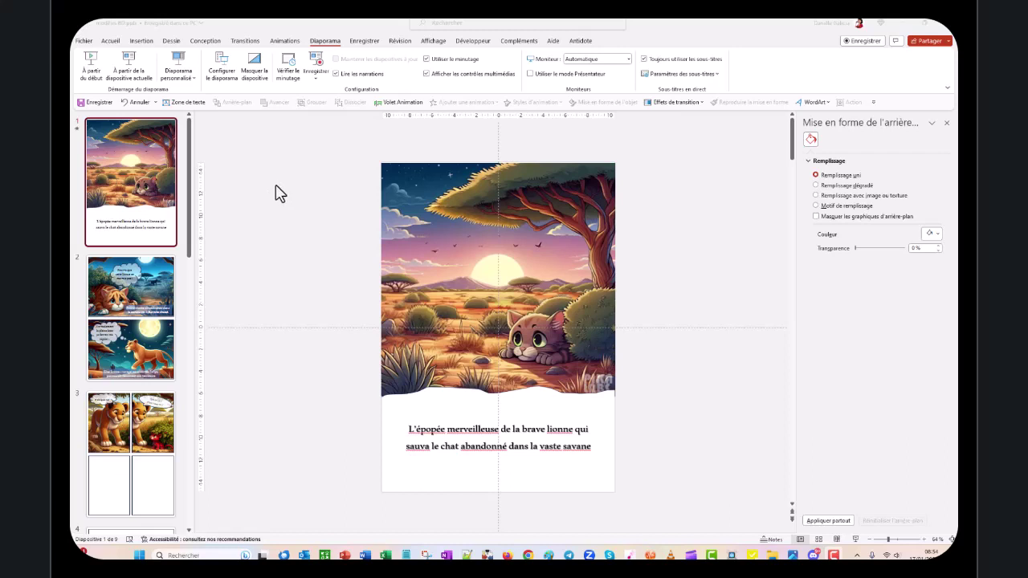
Add a blank slide after the cover, hiding the grid and keeping the guides visible.
click(137, 204)
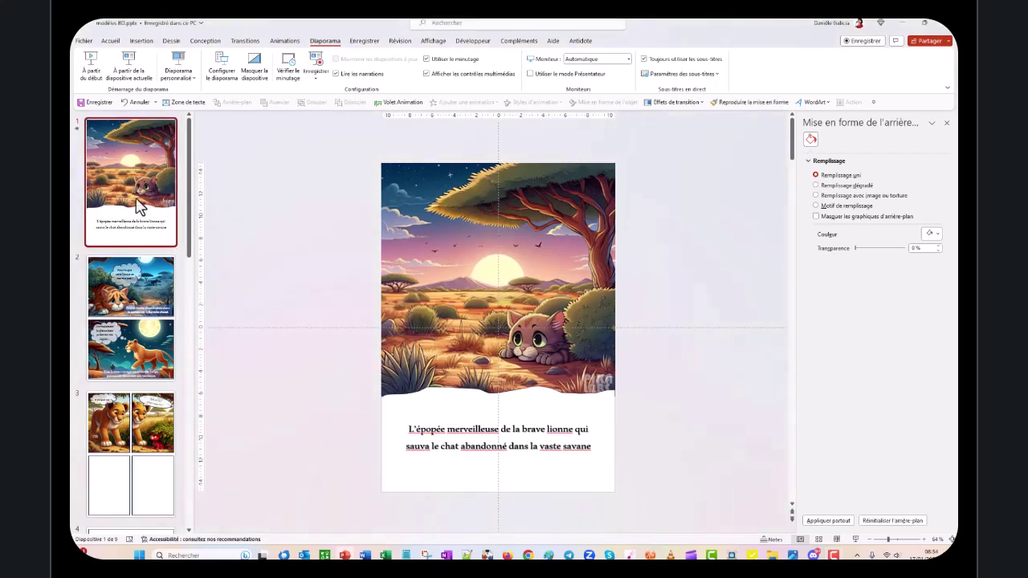
key(ctrl+m)
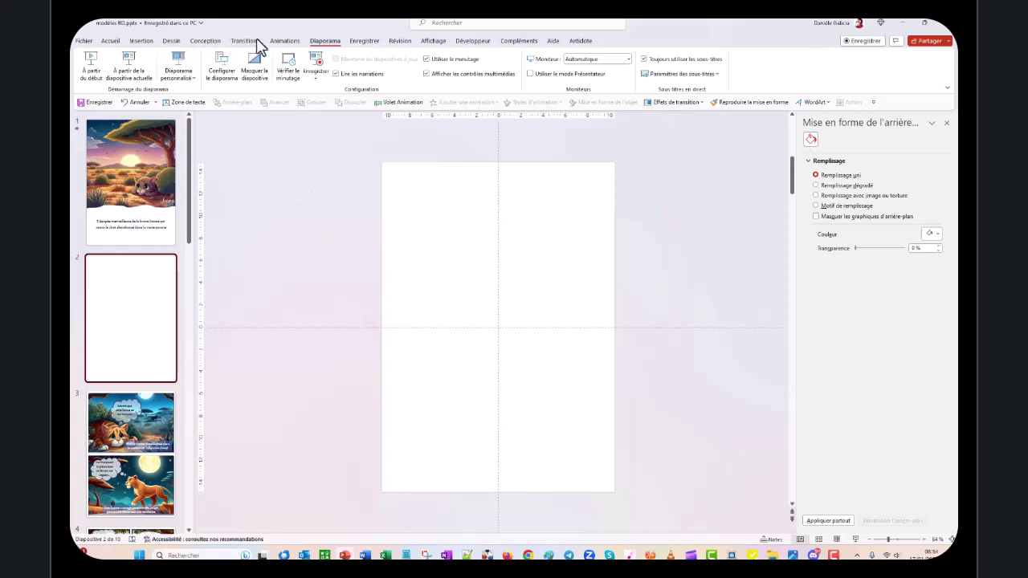
click(433, 42)
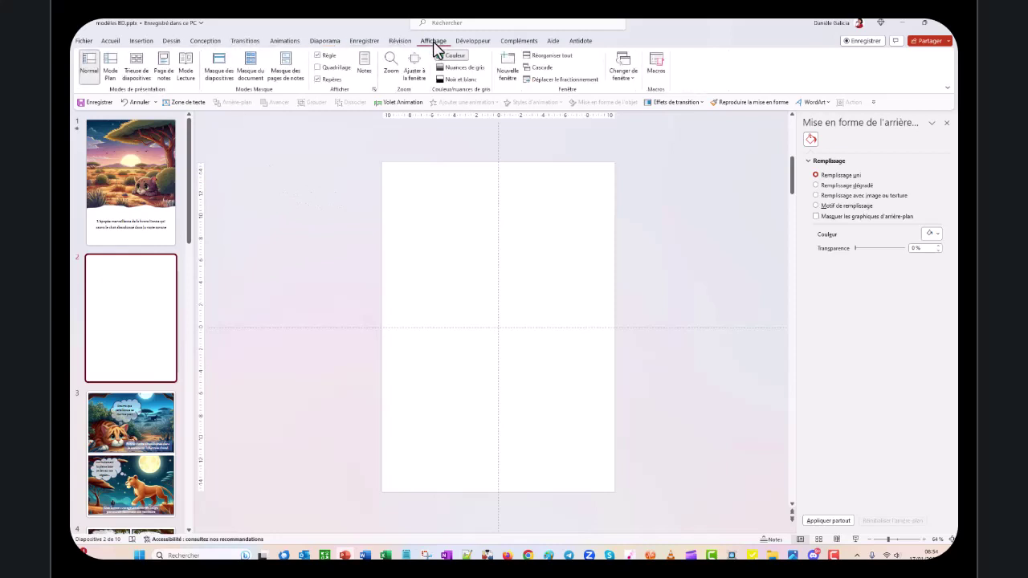
click(317, 80)
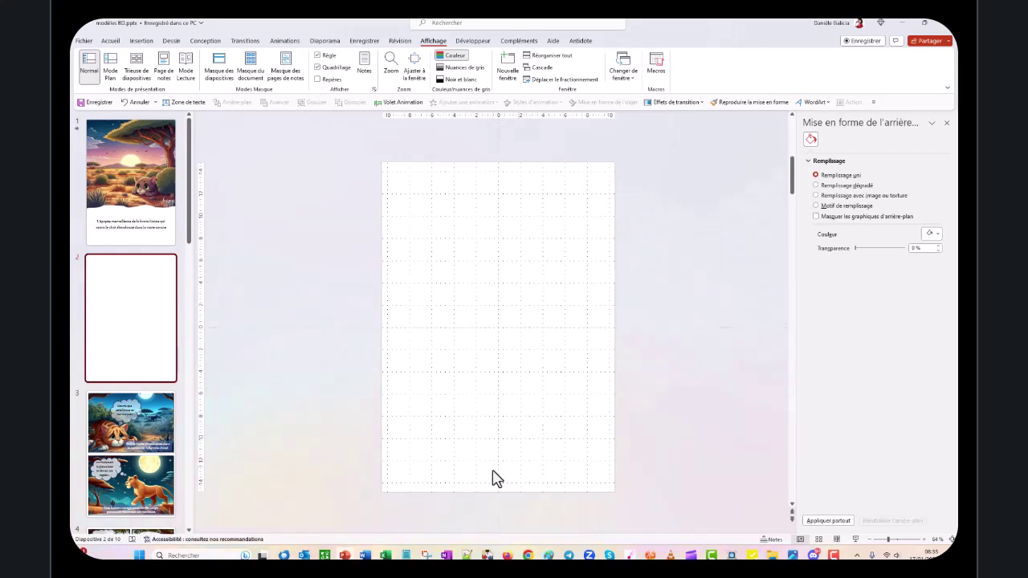
click(317, 67)
click(318, 80)
click(111, 41)
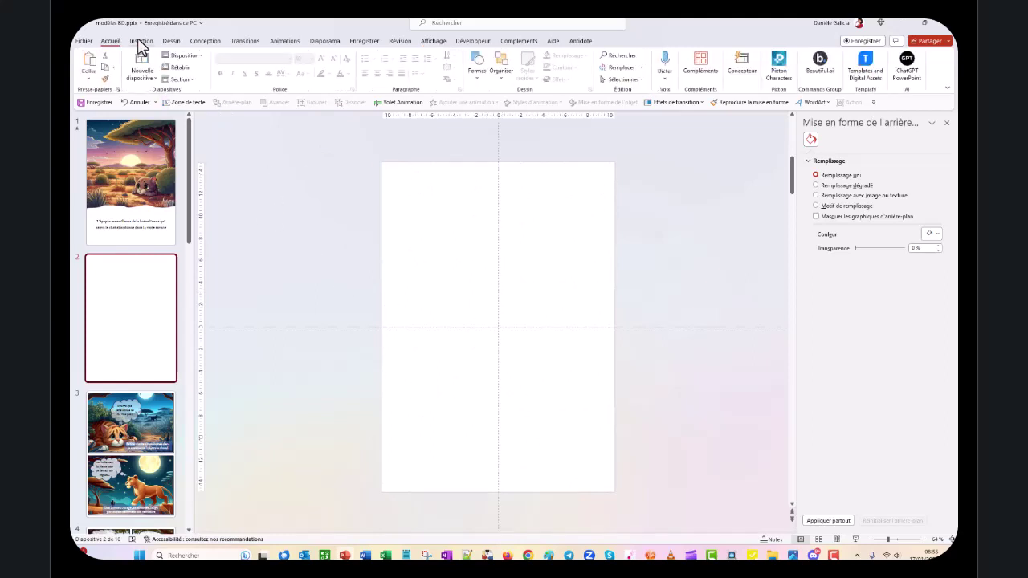
Insert the lioness-in-the-savanna image from the Downloads folder onto slide 2.
click(142, 41)
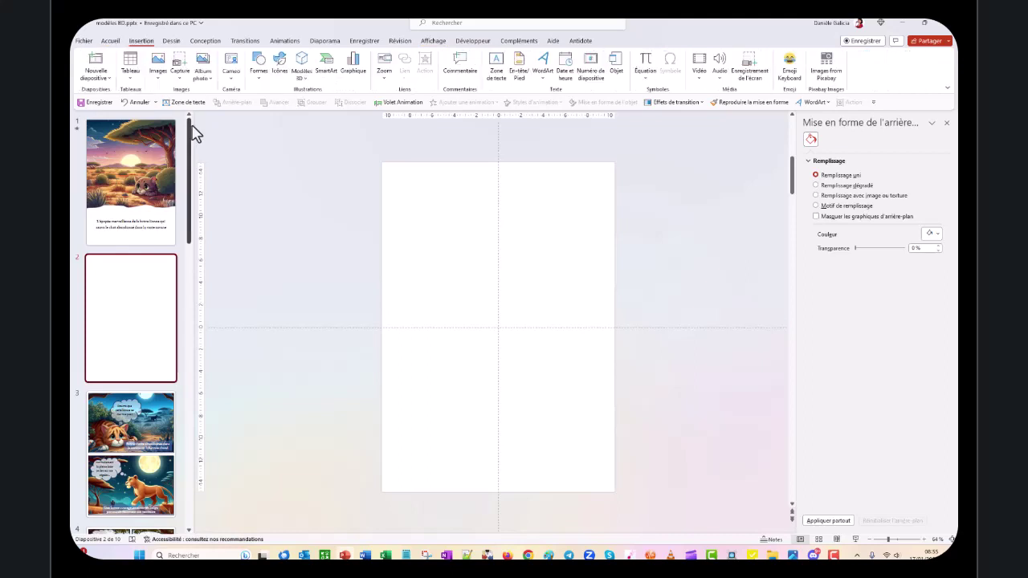
click(159, 65)
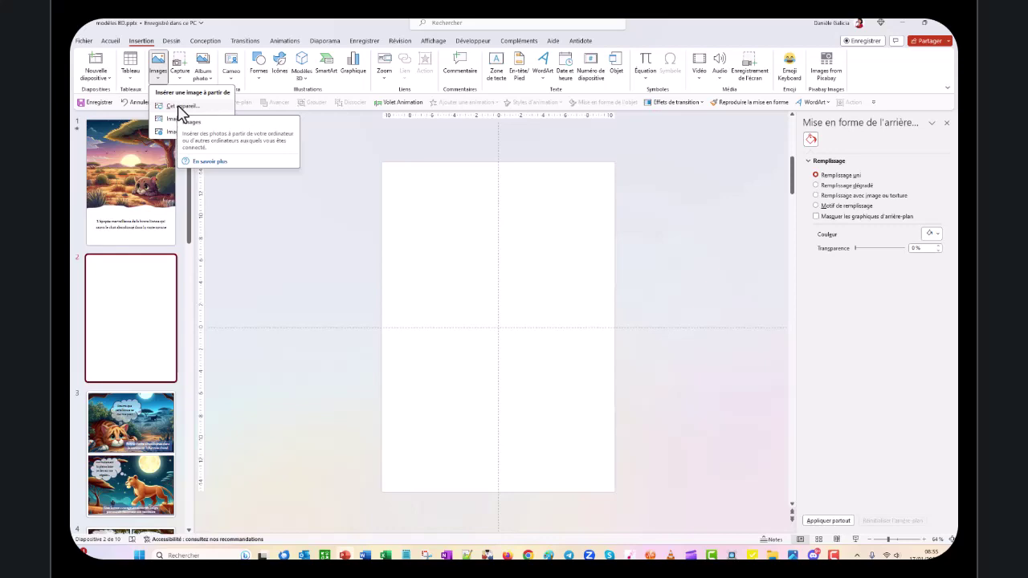
click(180, 106)
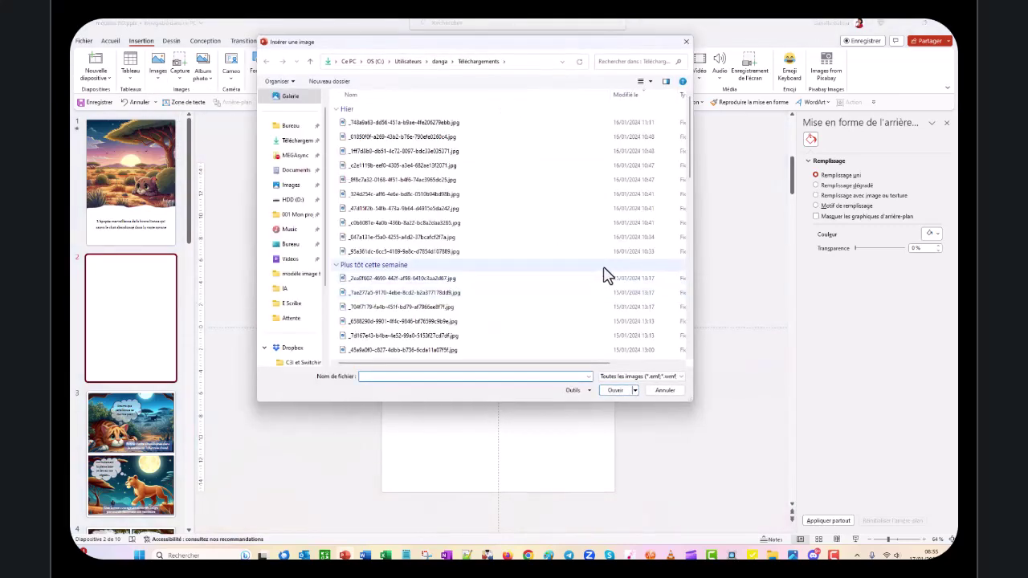
double_click(376, 179)
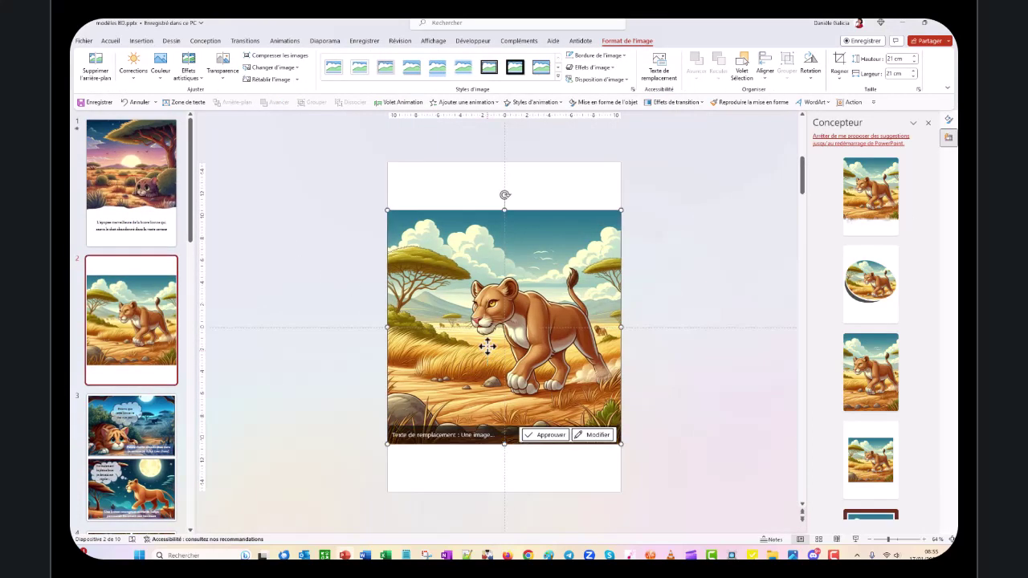
Move the lioness picture up and apply the circular brush-frame Designer idea.
drag(487, 346, 485, 308)
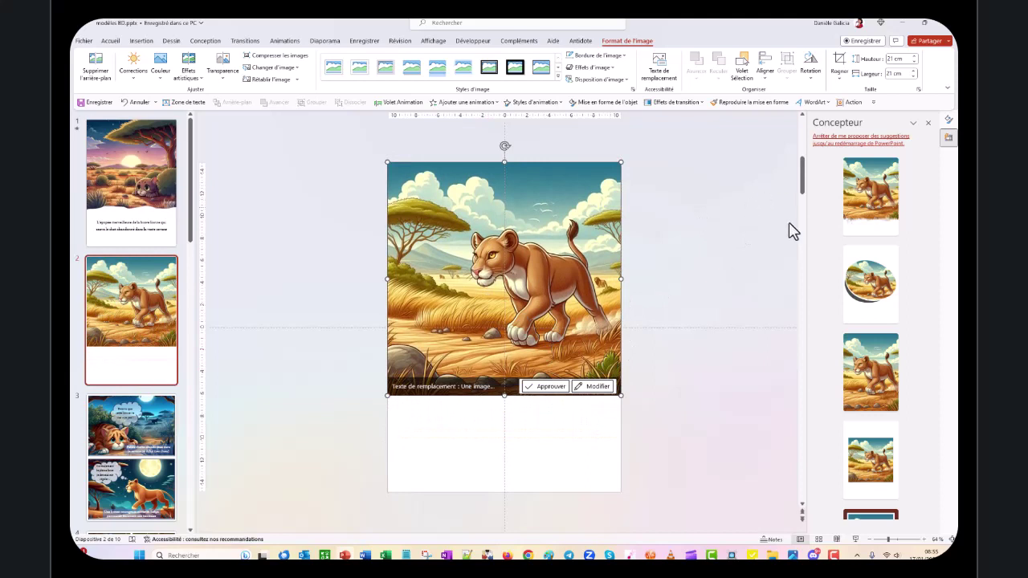
scroll(883, 269, down, 1)
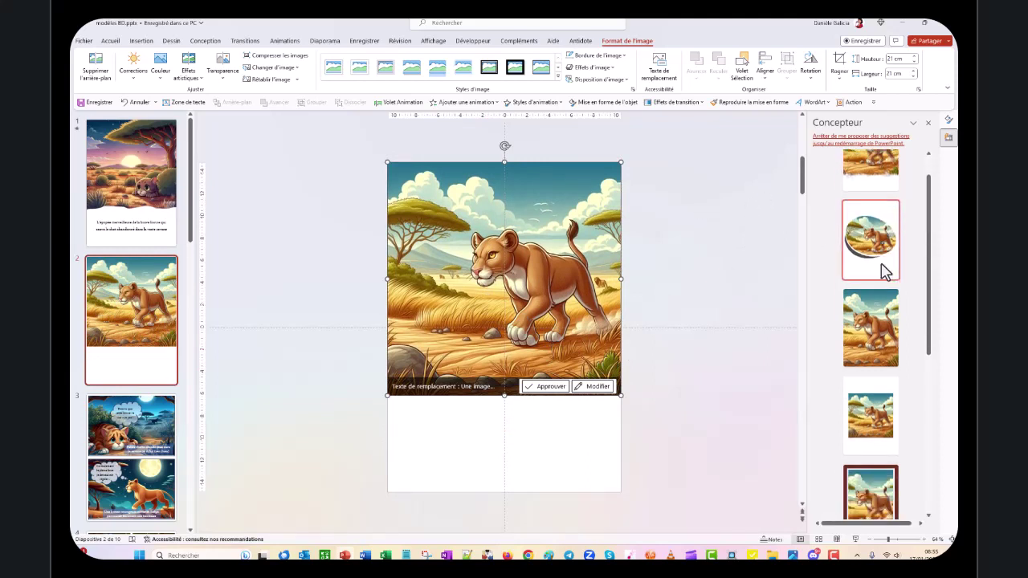
scroll(883, 271, down, 3)
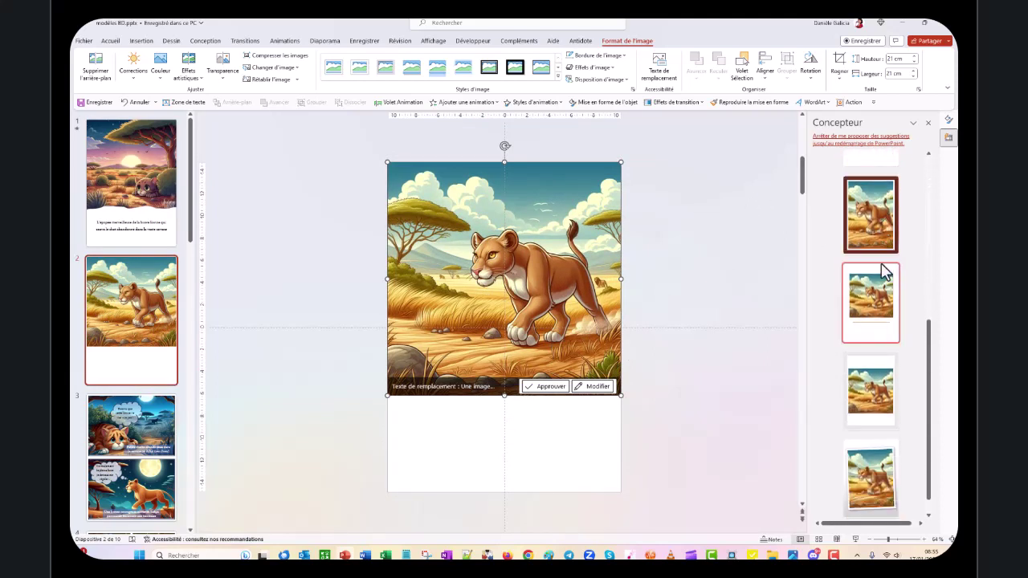
scroll(888, 337, down, 2)
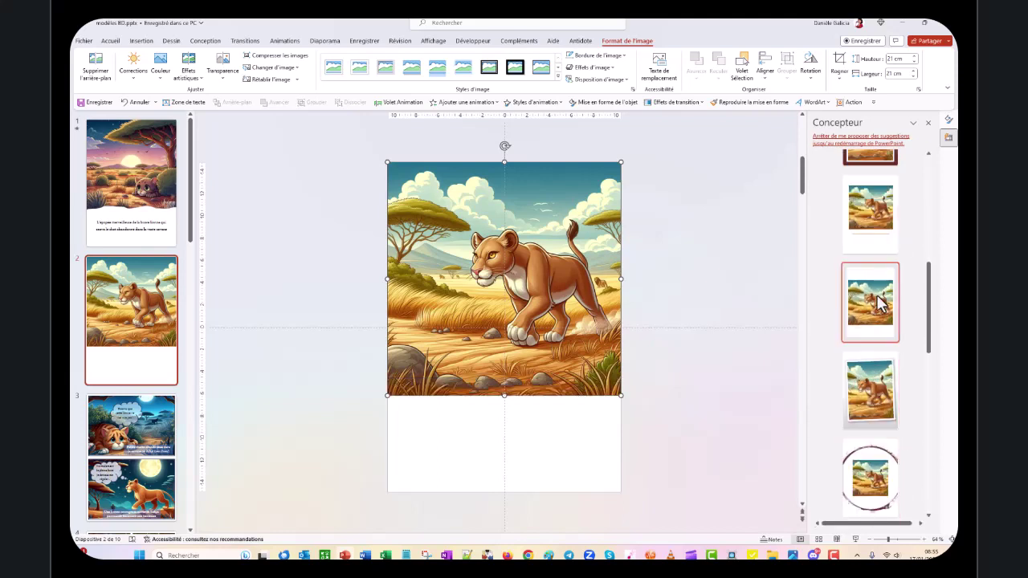
scroll(880, 303, down, 1)
scroll(881, 303, down, 1)
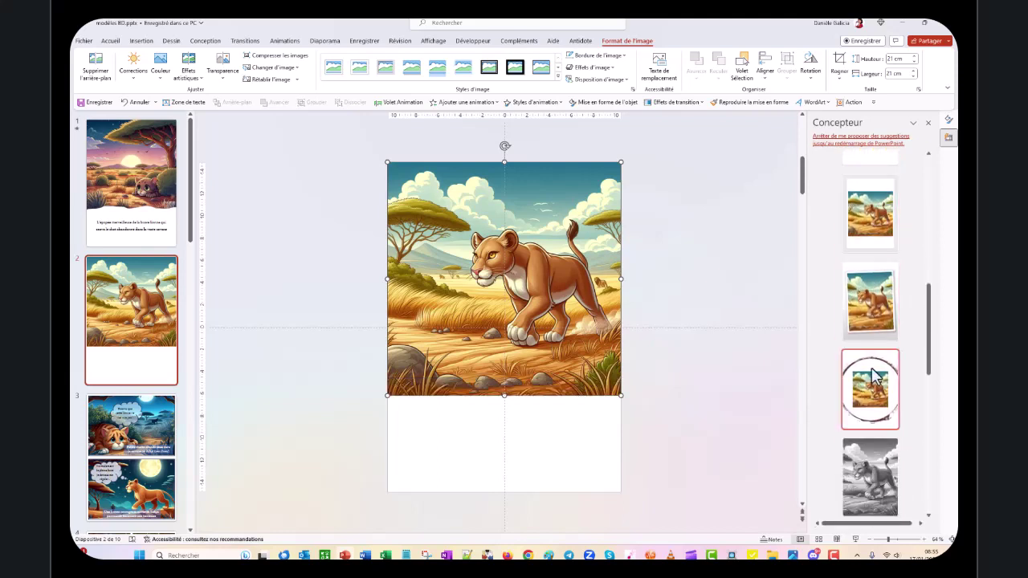
click(869, 390)
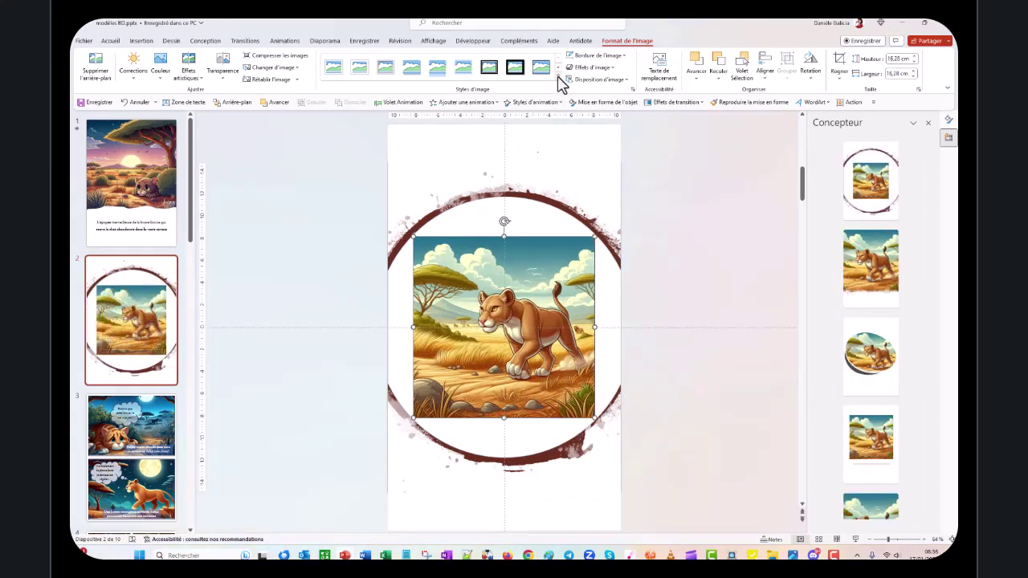
Apply the Soft Edge Oval picture style and enlarge the picture to 18.7 × 18.7 cm.
click(559, 80)
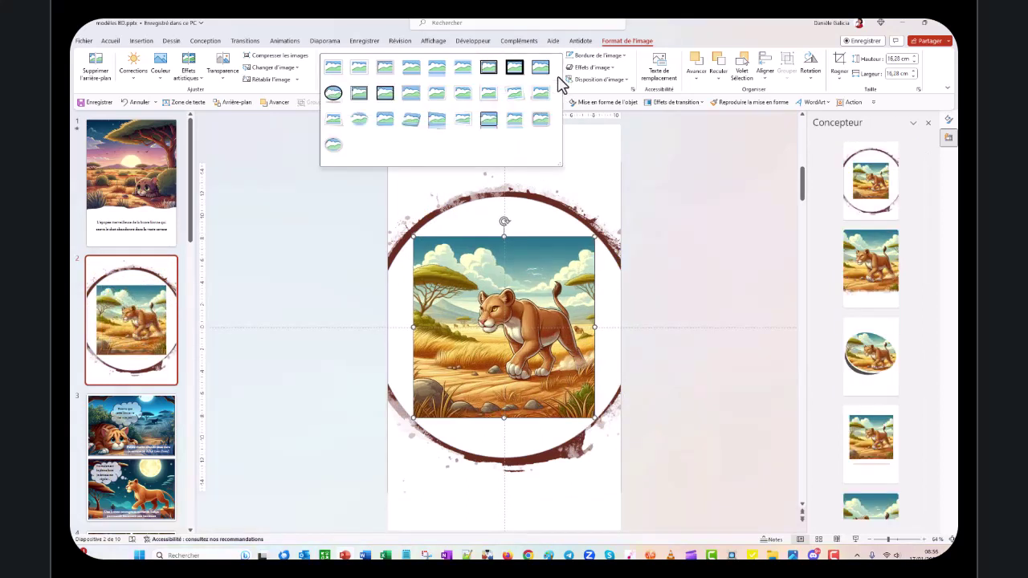
click(360, 120)
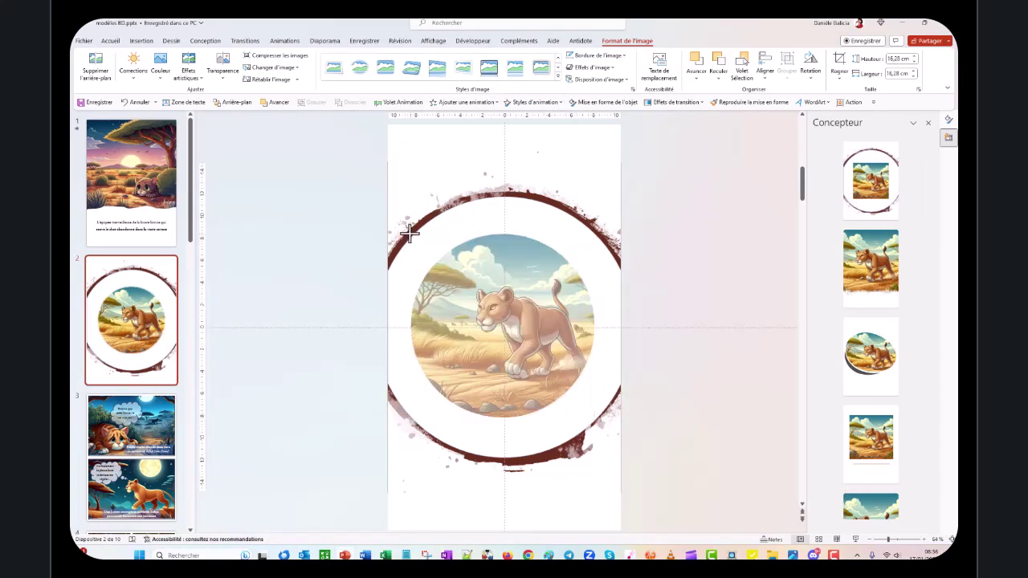
drag(391, 217, 396, 220)
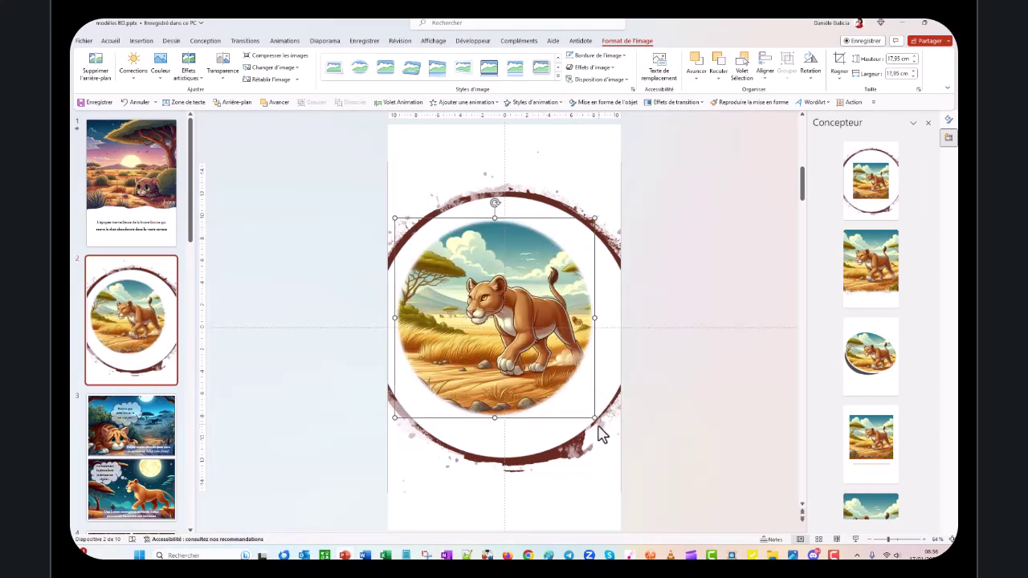
drag(594, 419, 613, 436)
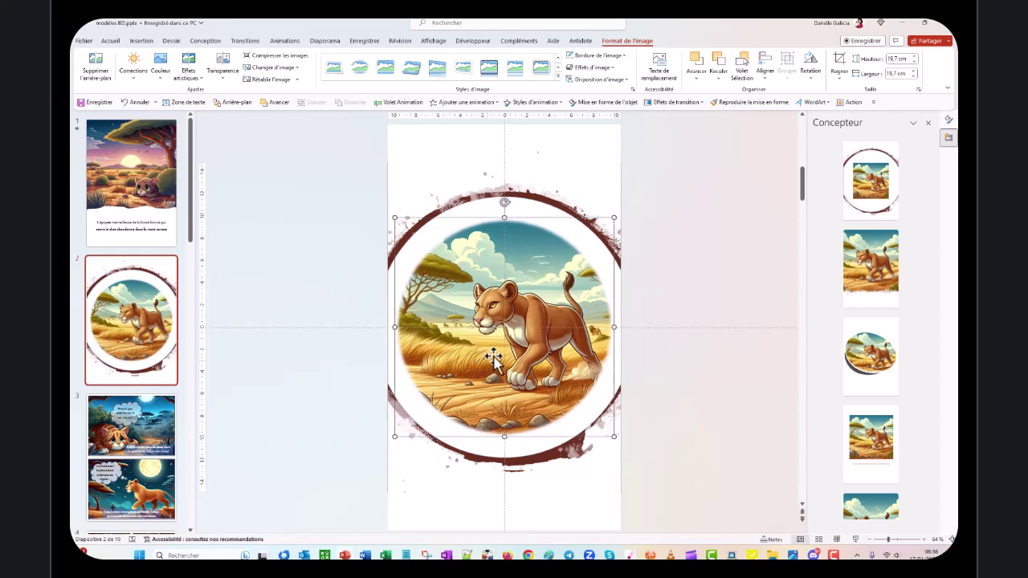
Centre the round picture on the slide using Align.
click(767, 80)
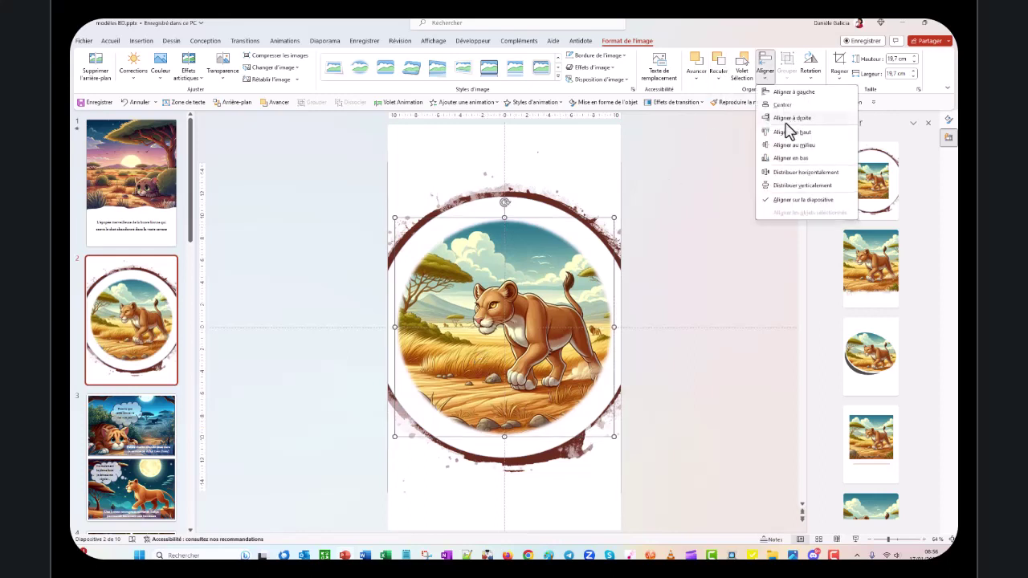
click(782, 107)
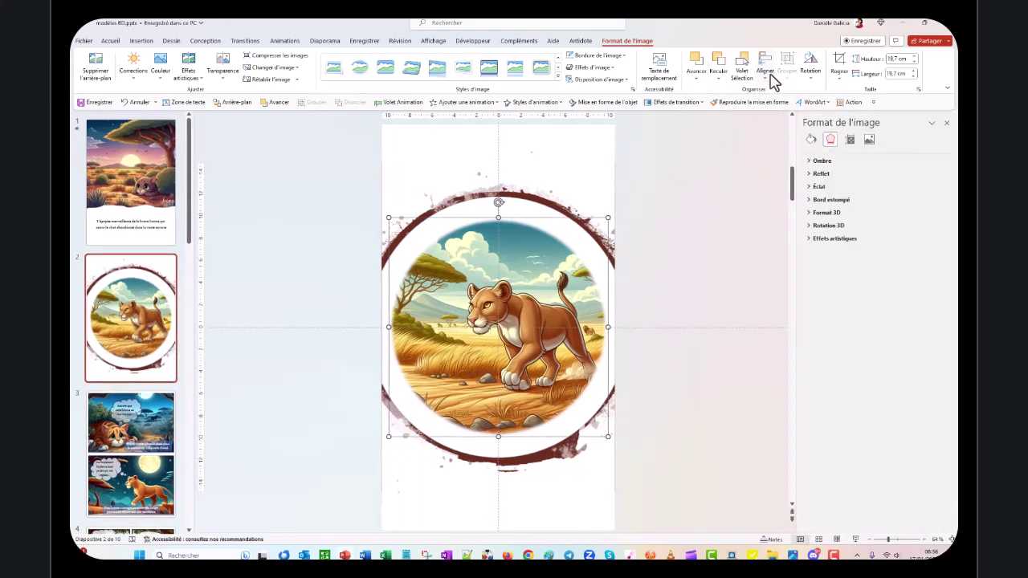
click(774, 80)
click(783, 153)
click(697, 290)
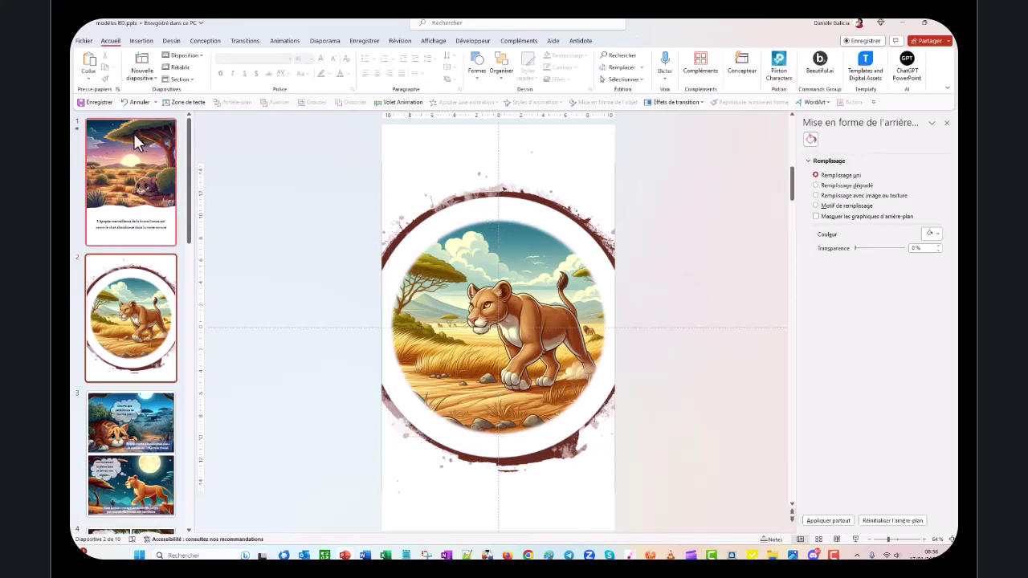
Add a 'Votre titre' text box across the top of the cover slide.
click(183, 102)
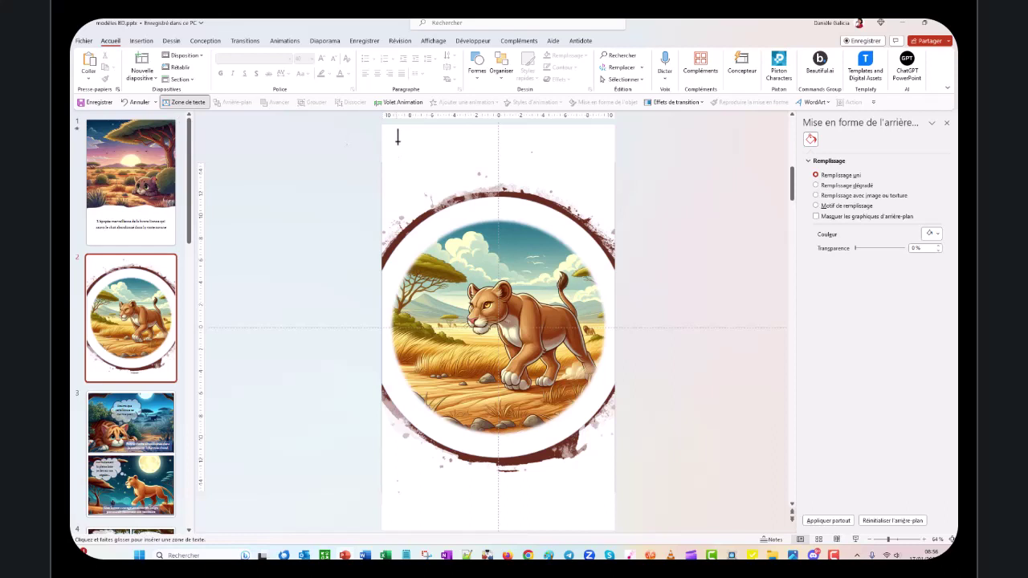
drag(396, 140, 580, 171)
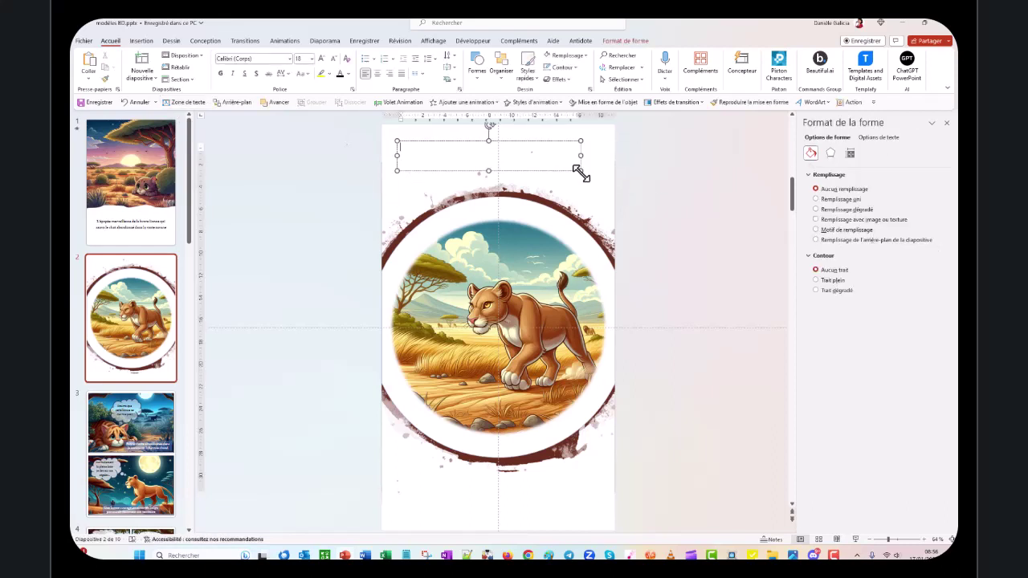
text(votre titre)
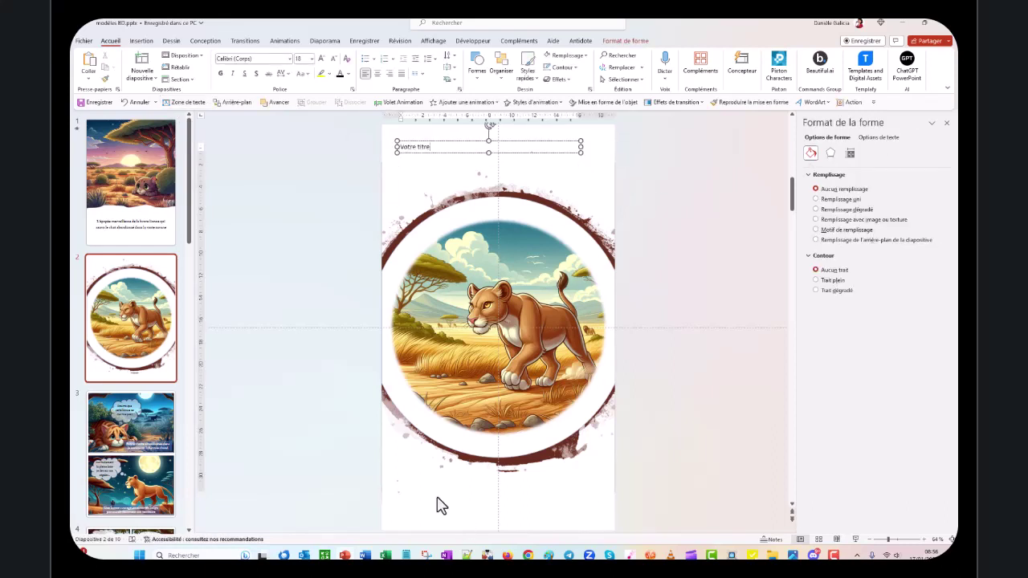
click(441, 502)
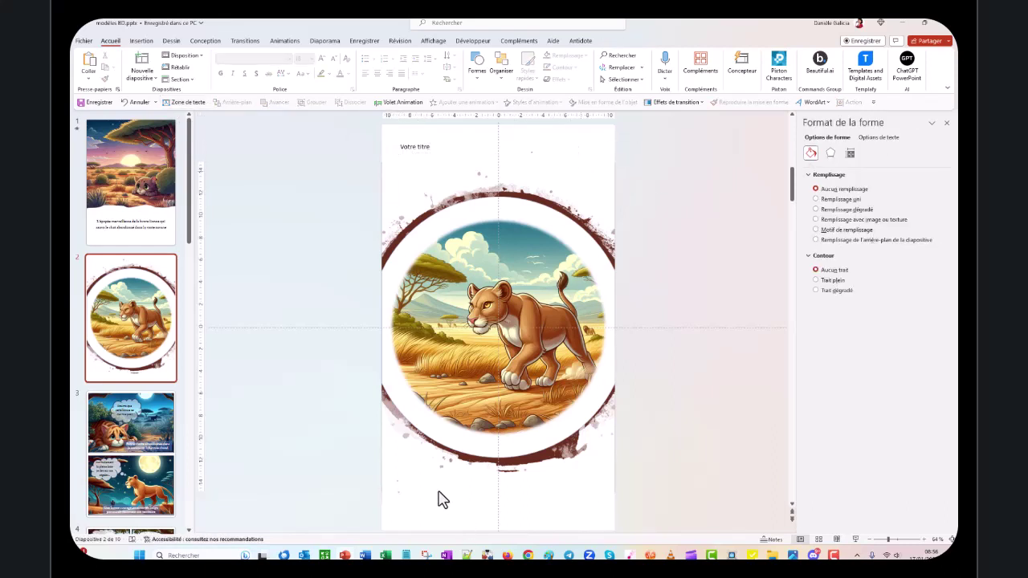
Add an 'Auteur' text box near the bottom of the slide.
click(187, 102)
drag(405, 491, 580, 517)
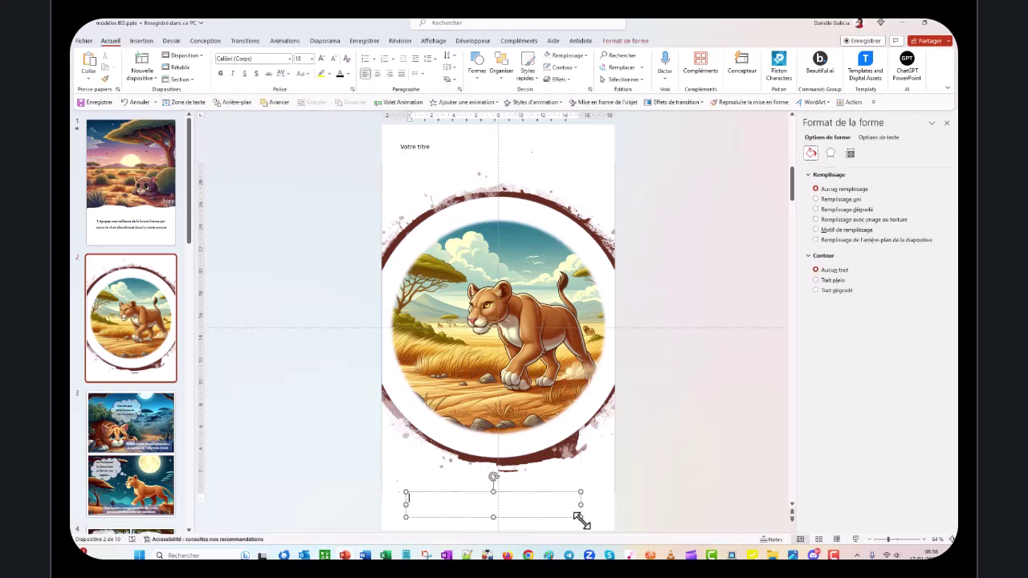
text(Auteur)
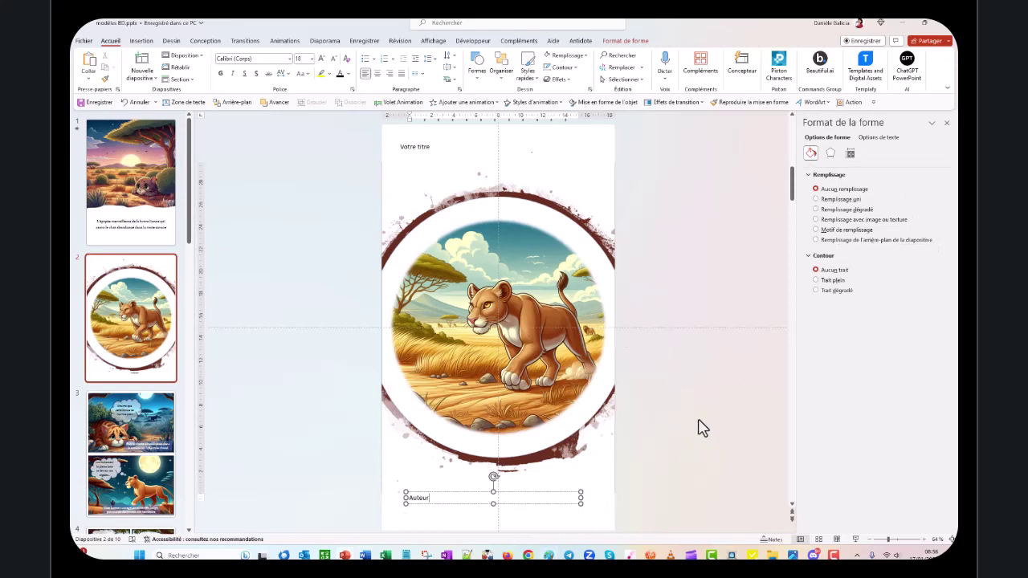
click(663, 374)
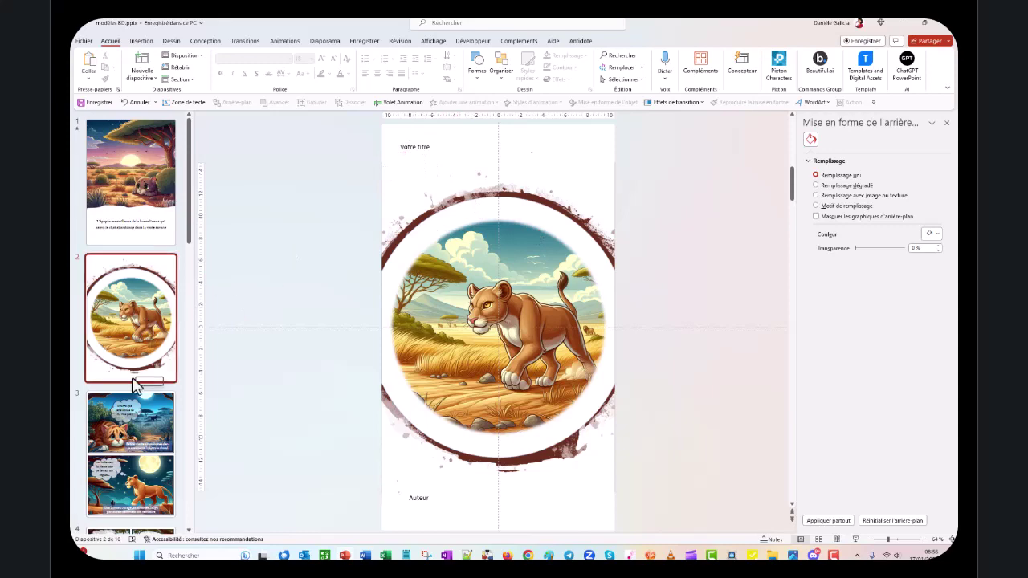
Go to slide 3, the cat and lioness comic page.
scroll(134, 299, down, 1)
scroll(131, 277, down, 1)
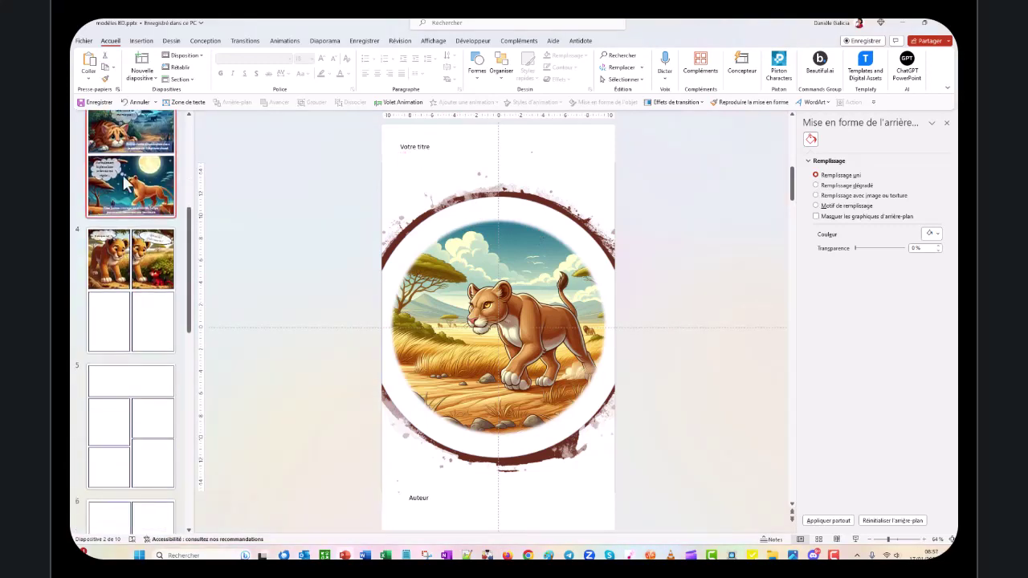
scroll(131, 268, up, 2)
click(132, 268)
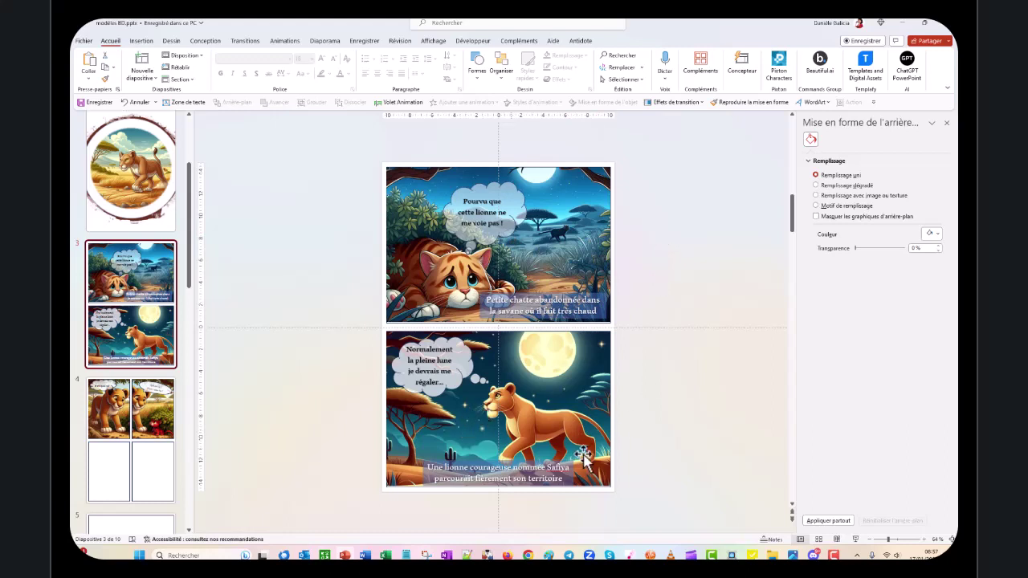
Duplicate slide 3 as a new slide 4 with Dupliquer la diapositive.
scroll(140, 321, down, 1)
right_click(139, 254)
click(186, 343)
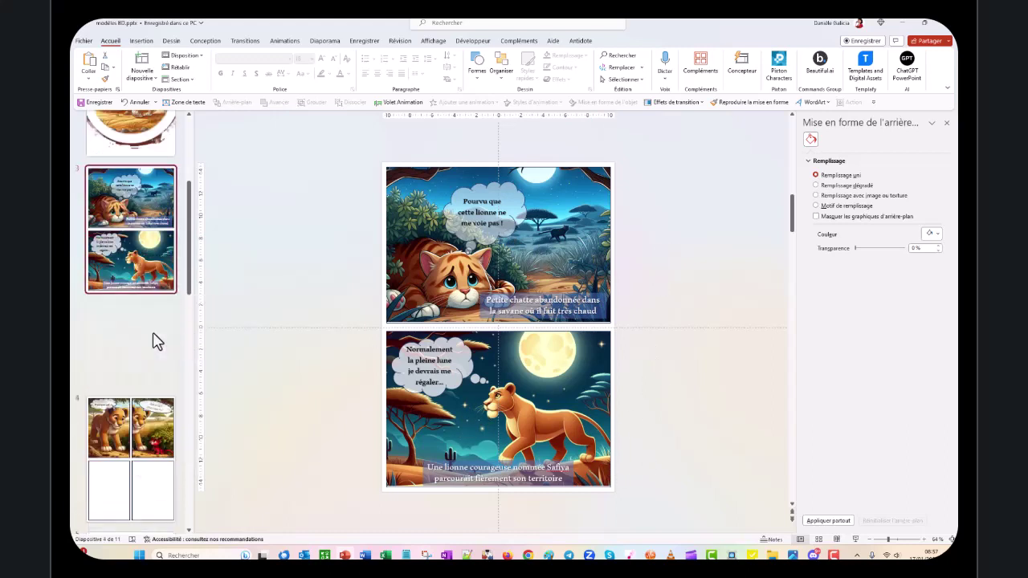
Delete the upper panel's picture, thought bubble and caption on slide 4.
click(421, 228)
key(Delete)
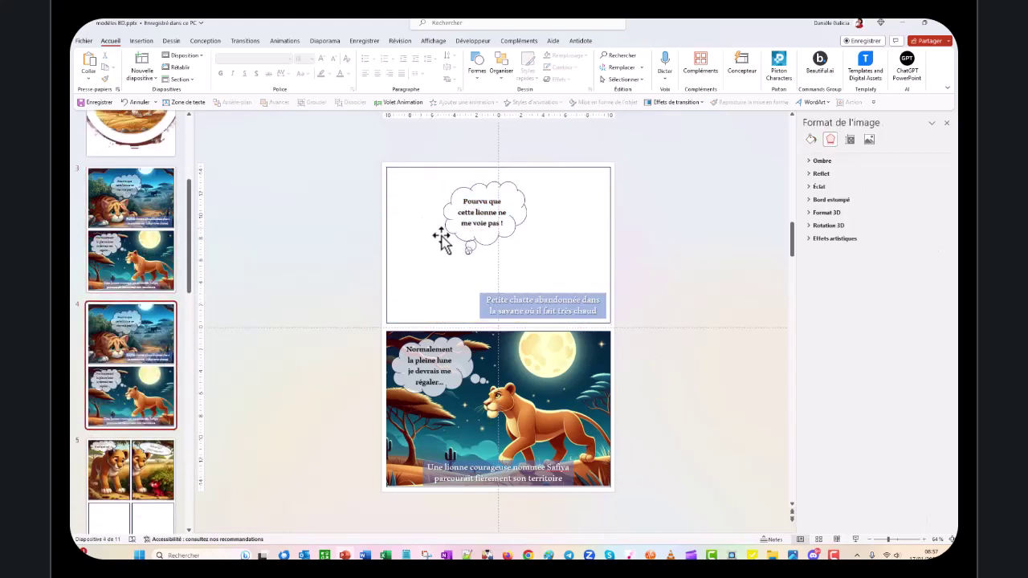
click(504, 211)
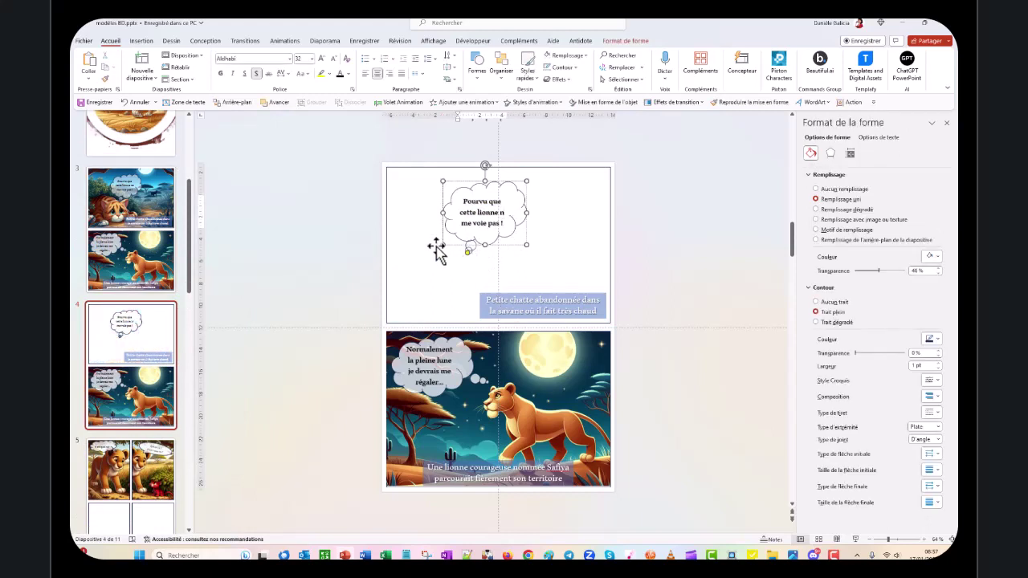
key(ctrl+a)
key(Delete)
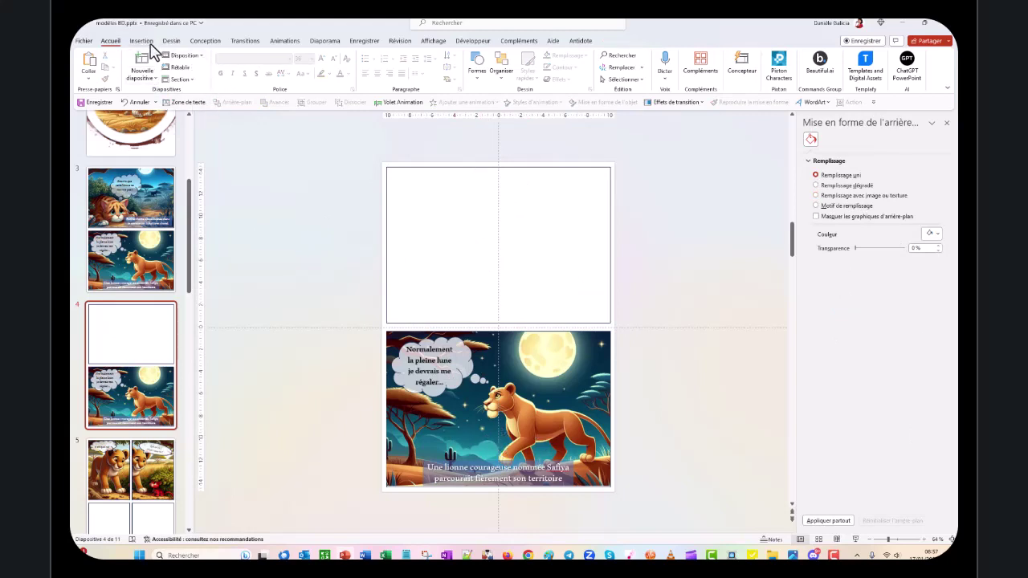
Insert the savanna picture with the hiding cat from this device onto slide 4.
click(141, 40)
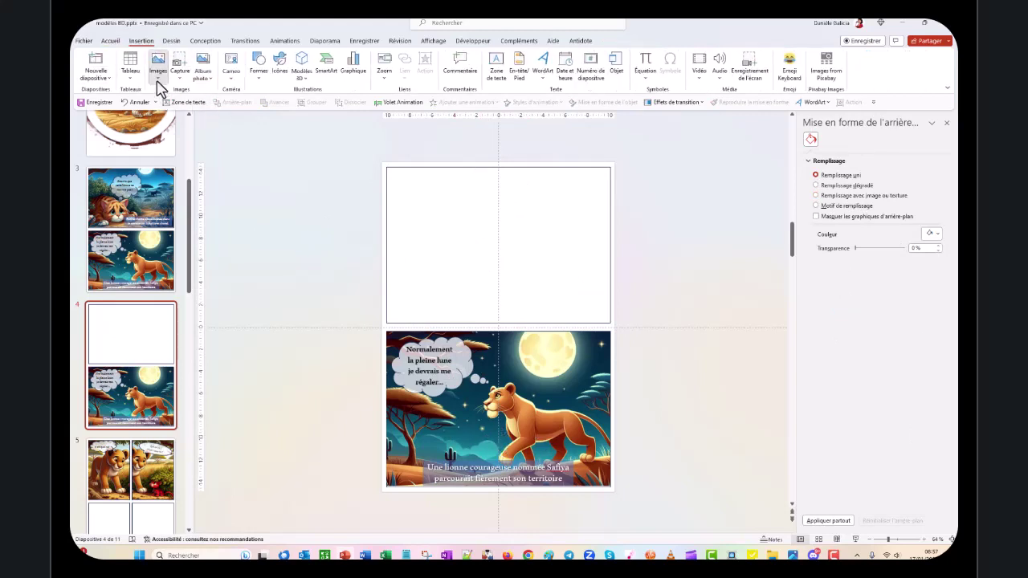
click(158, 66)
click(180, 96)
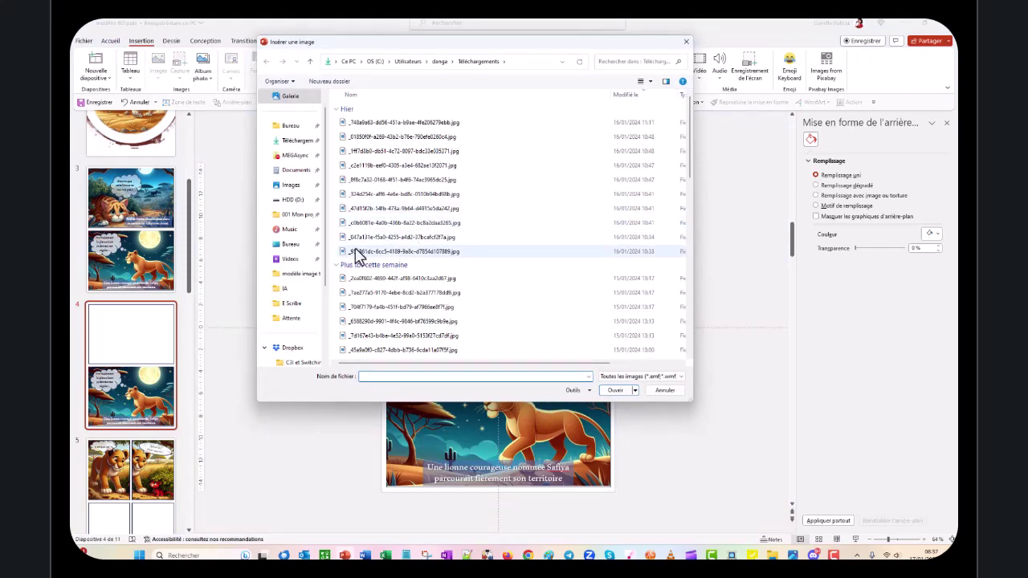
double_click(354, 251)
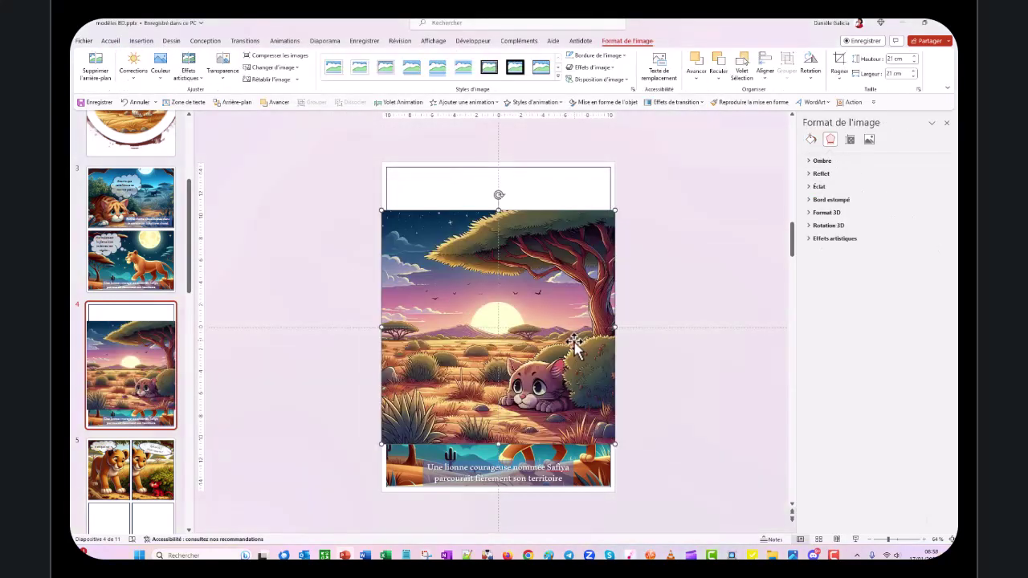
Position and resize the savanna picture to 20,1 cm square over the empty top panel.
drag(536, 337, 537, 293)
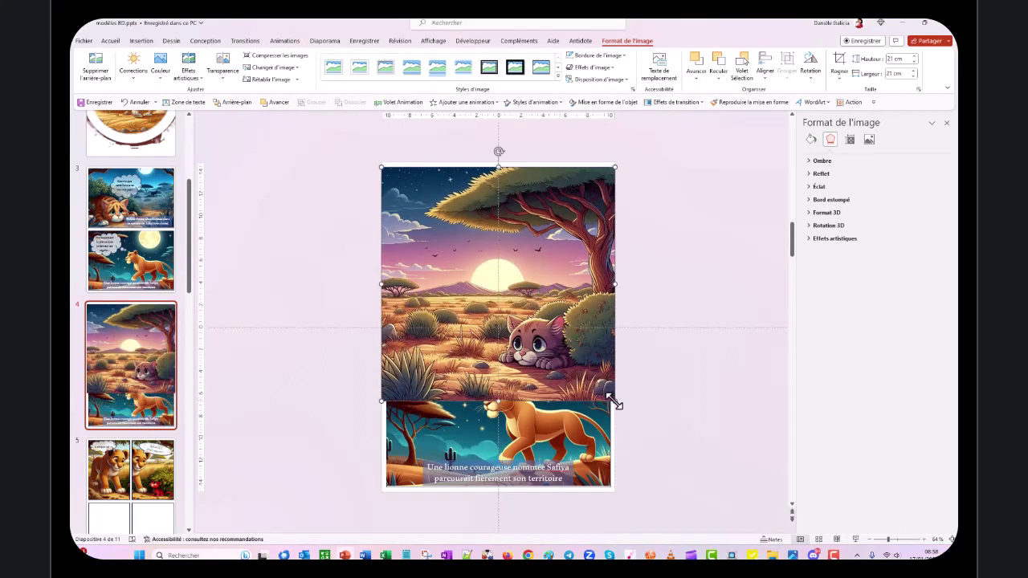
drag(475, 245, 399, 201)
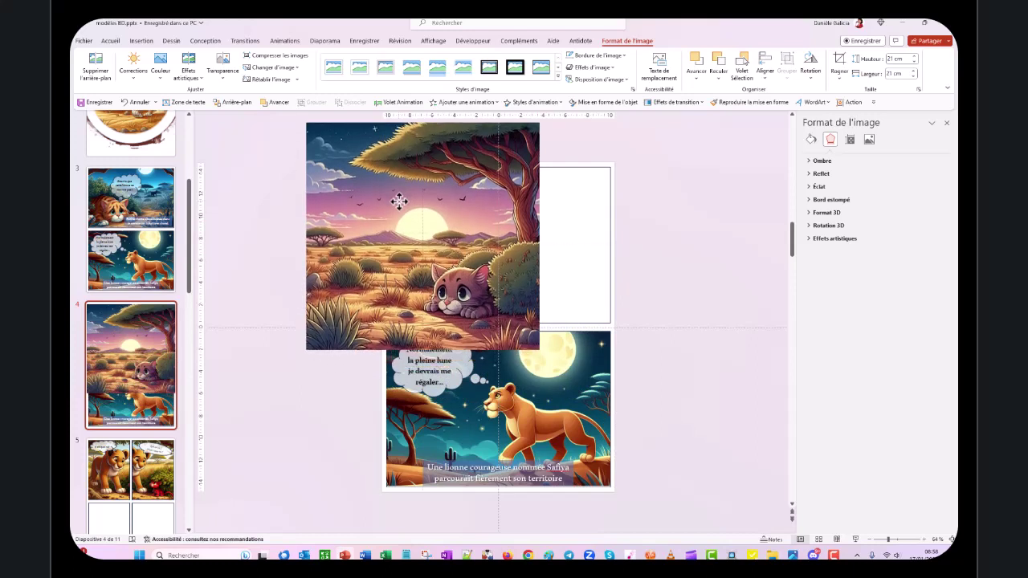
mouse_move(399, 200)
mouse_down()
mouse_move(467, 167)
mouse_move(472, 132)
mouse_up()
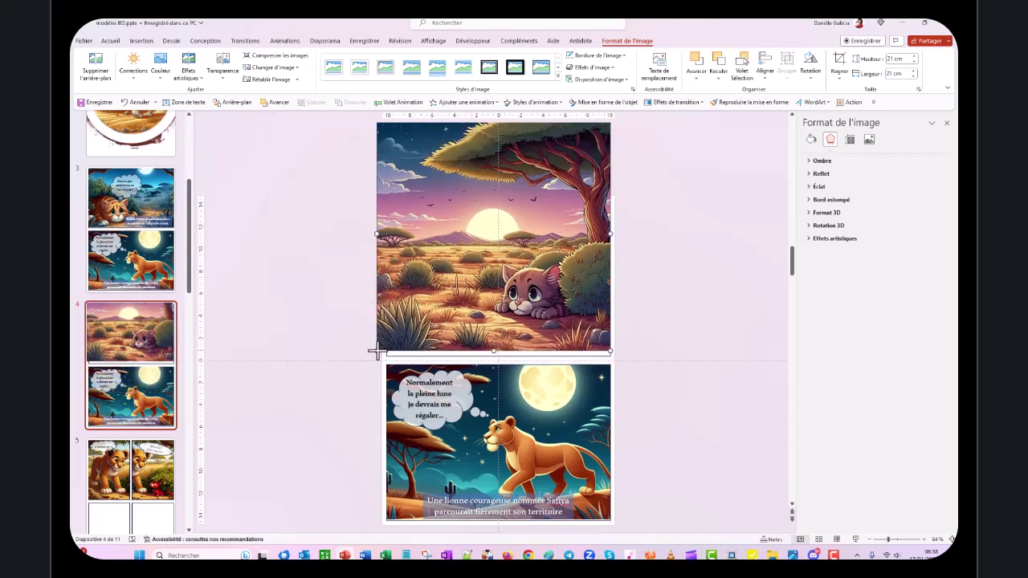
drag(376, 350, 393, 341)
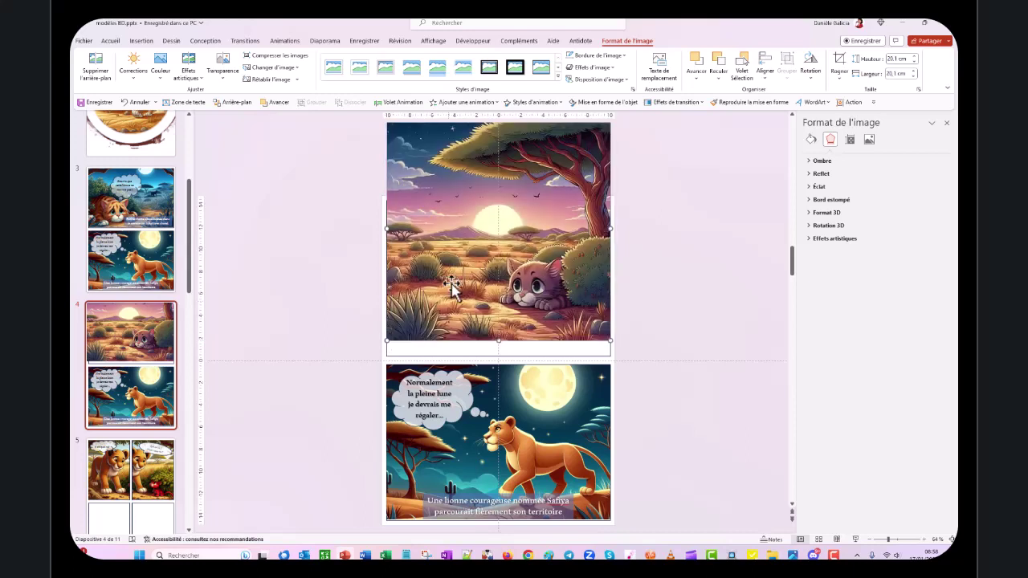
drag(430, 257, 447, 271)
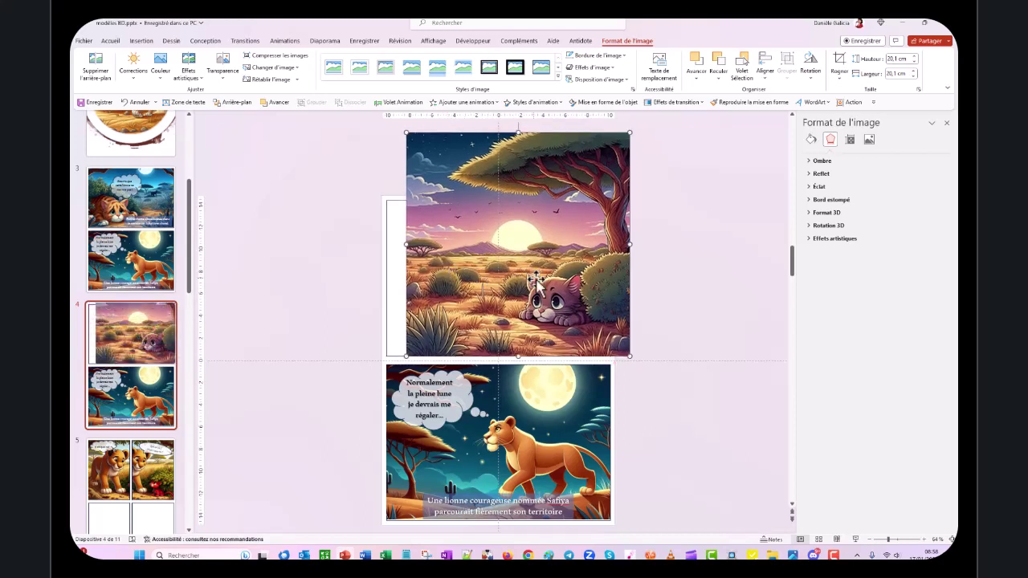
drag(598, 228, 602, 239)
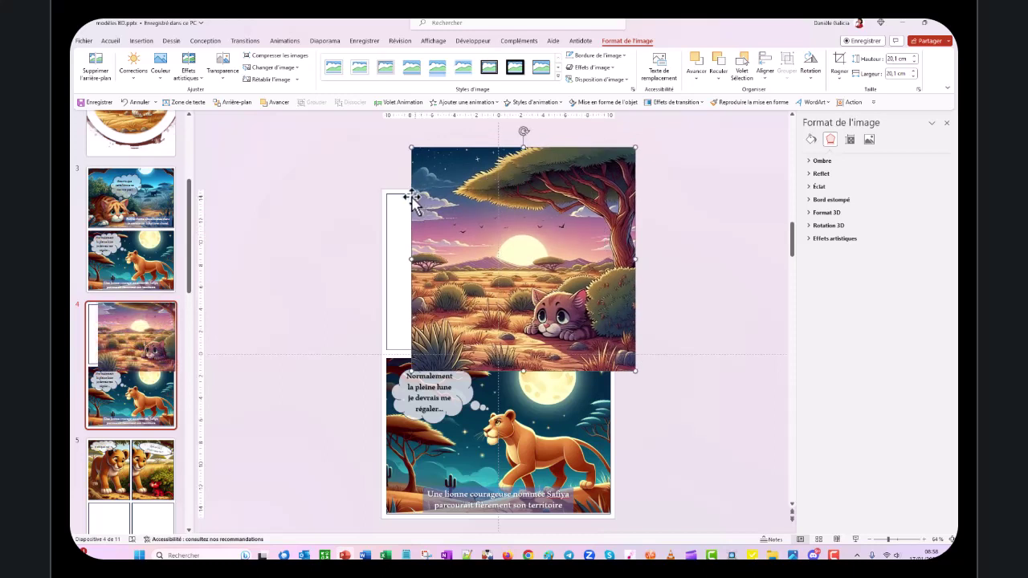
click(839, 64)
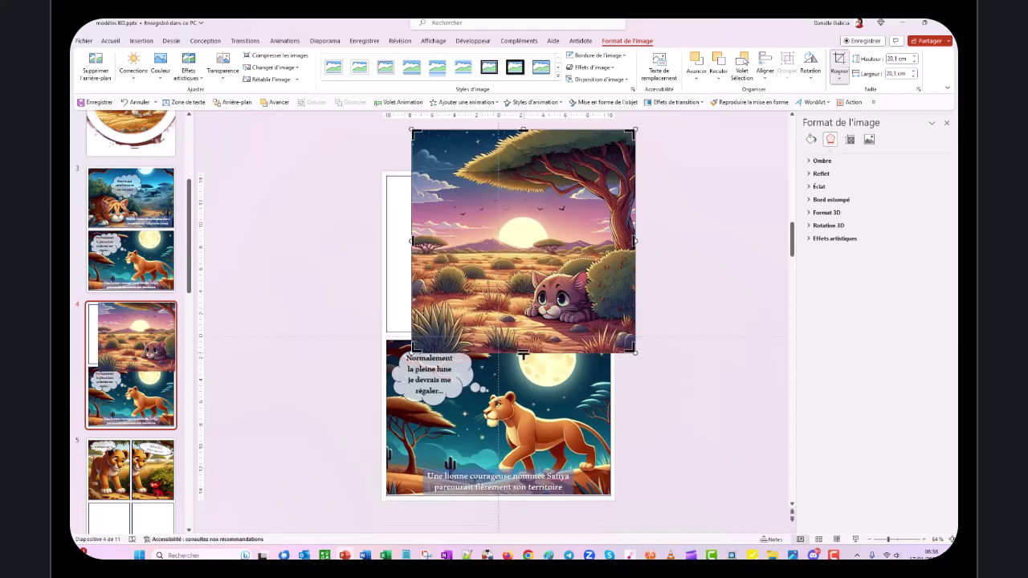
drag(522, 353, 518, 327)
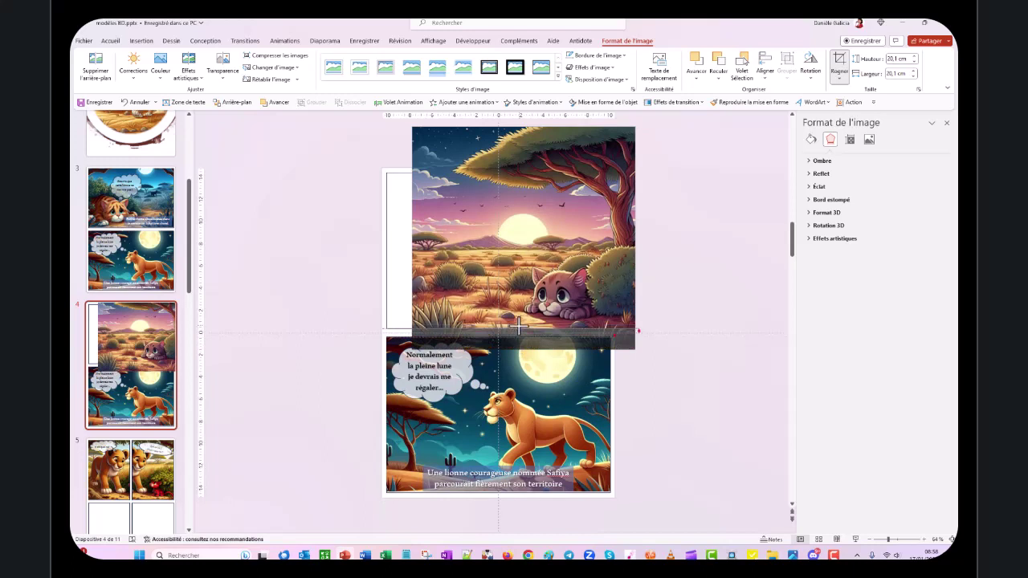
drag(518, 327, 518, 329)
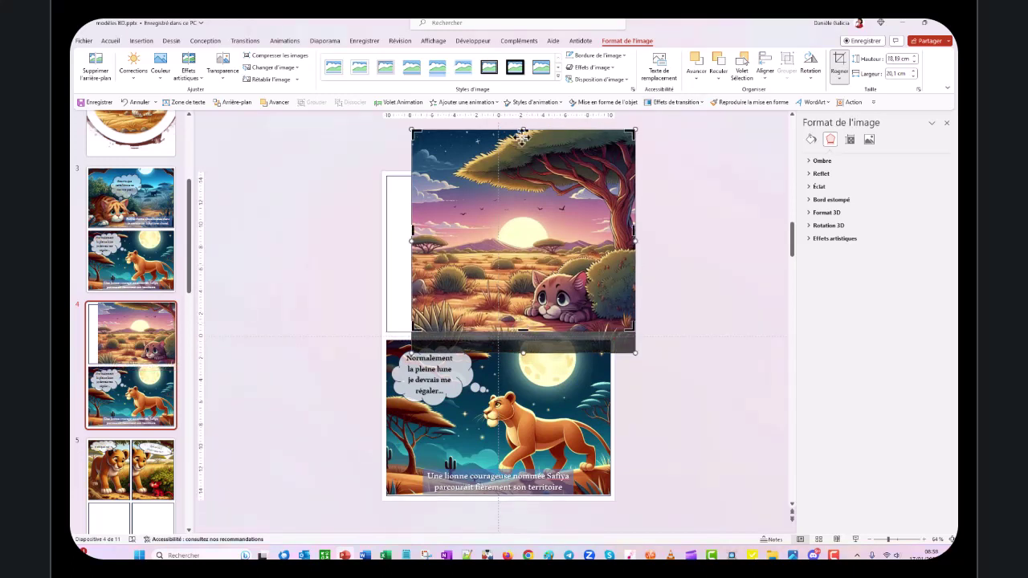
drag(522, 129, 522, 170)
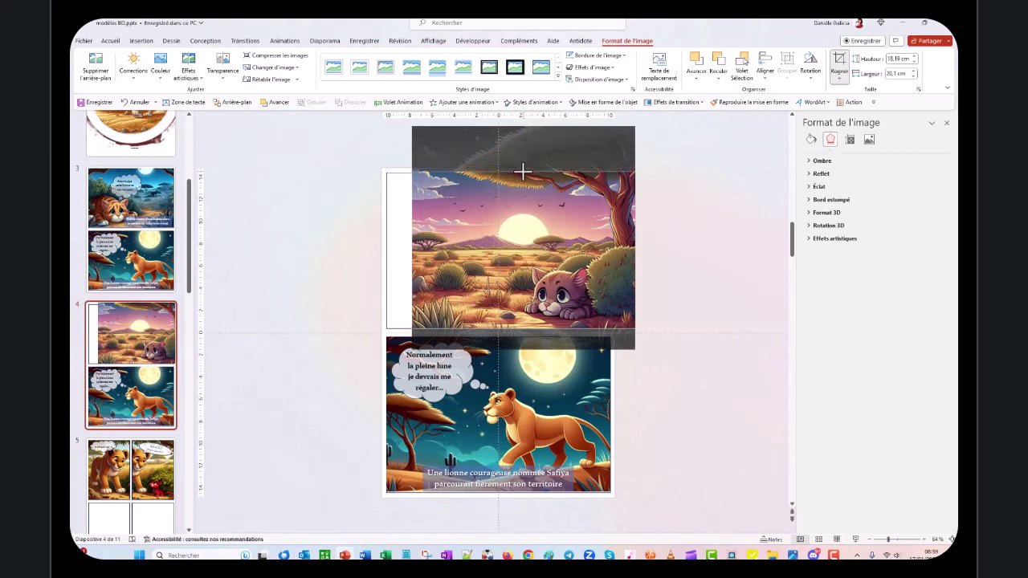
drag(522, 170, 523, 177)
click(838, 68)
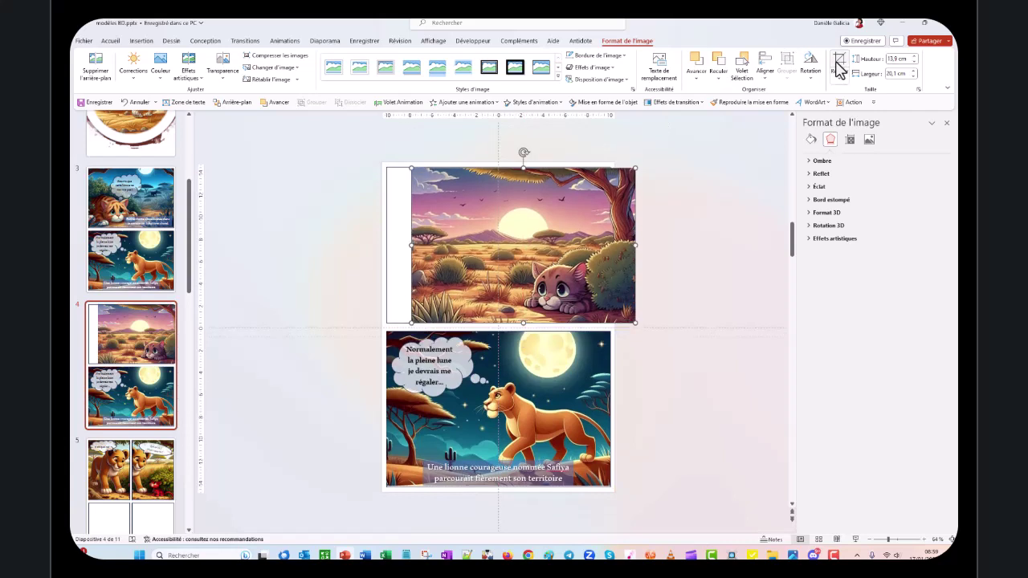
drag(517, 274, 493, 273)
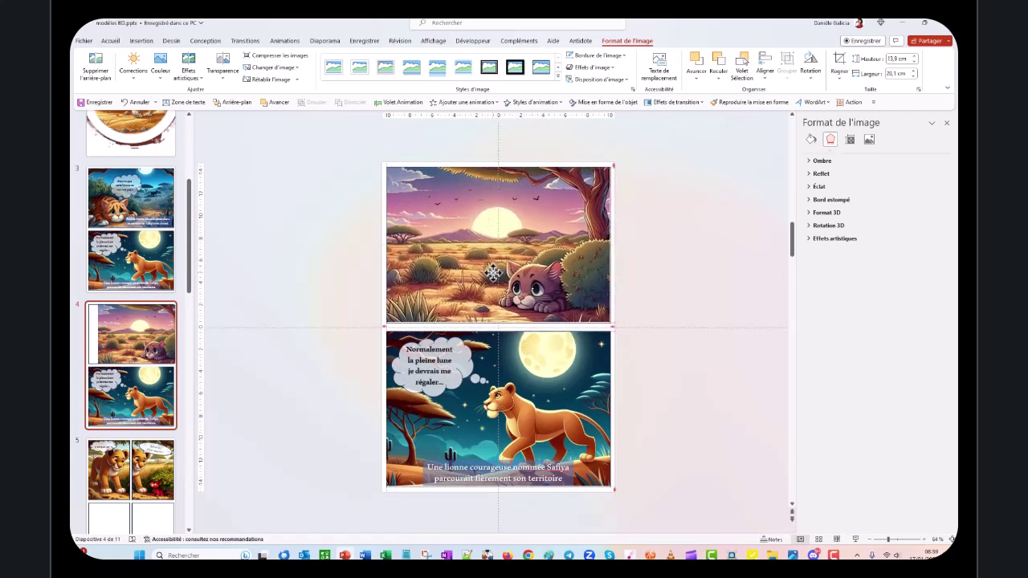
click(696, 257)
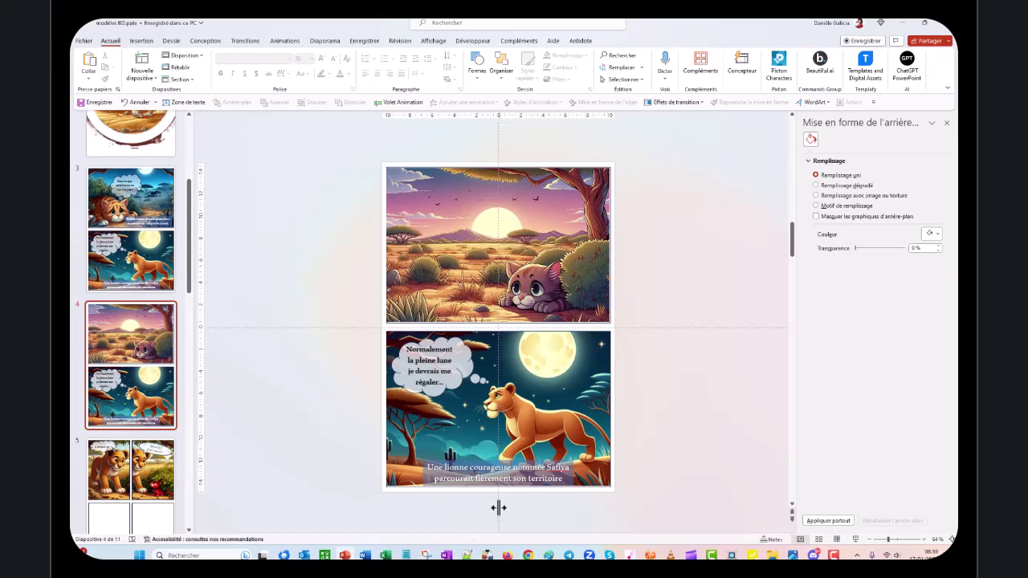
Add an 'Explications sur l'image' text box at the bottom of the cat picture.
click(187, 103)
click(481, 311)
text(Explications sur l'image)
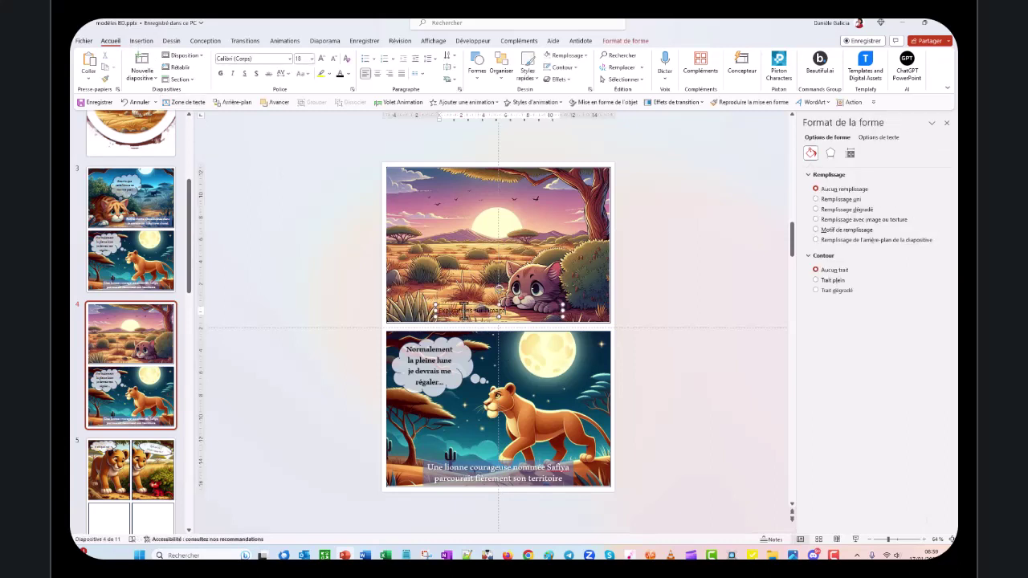
double_click(464, 312)
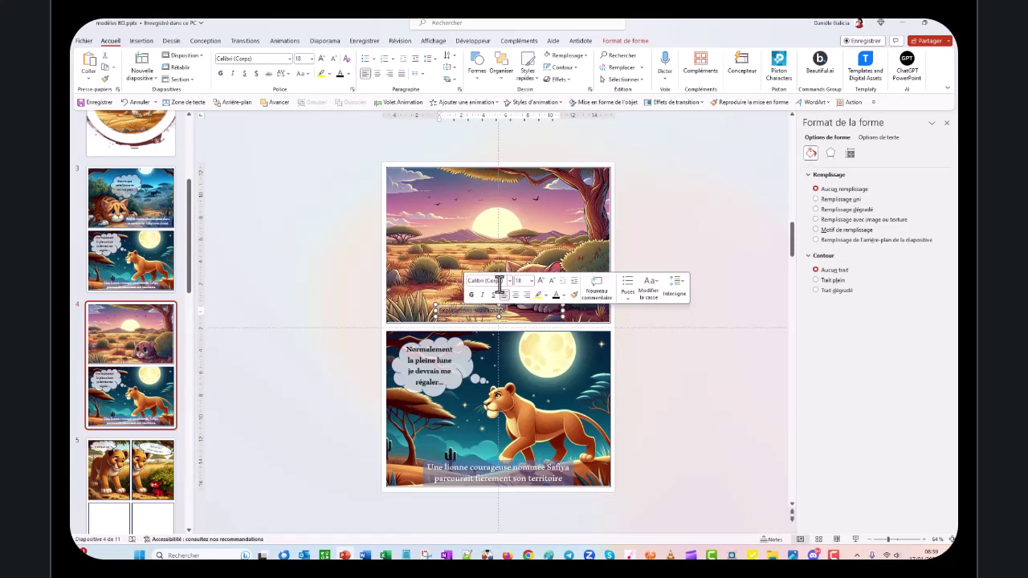
Format the caption as Aldhabi, bold with shadow, size 32, centred.
click(509, 281)
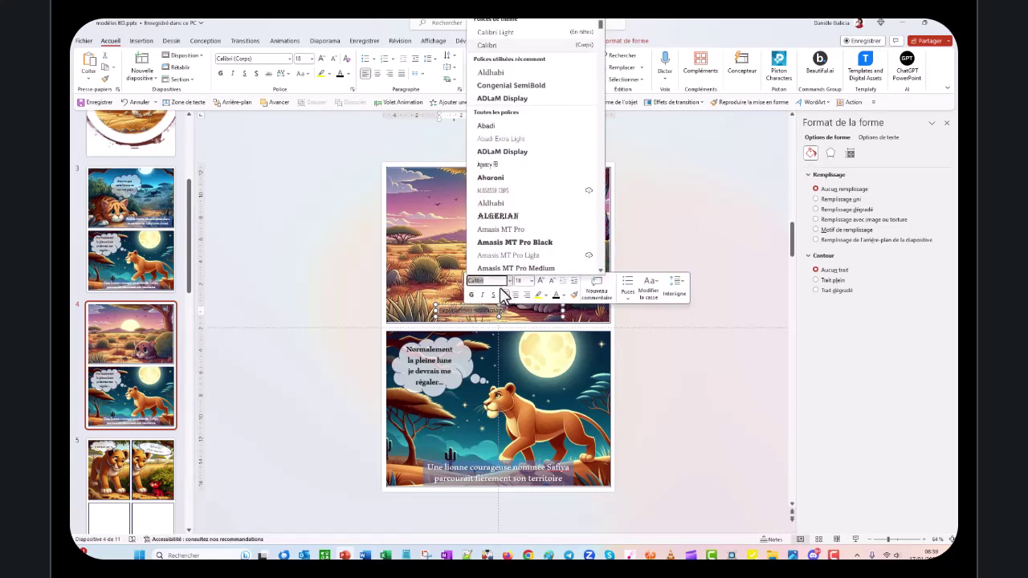
click(502, 87)
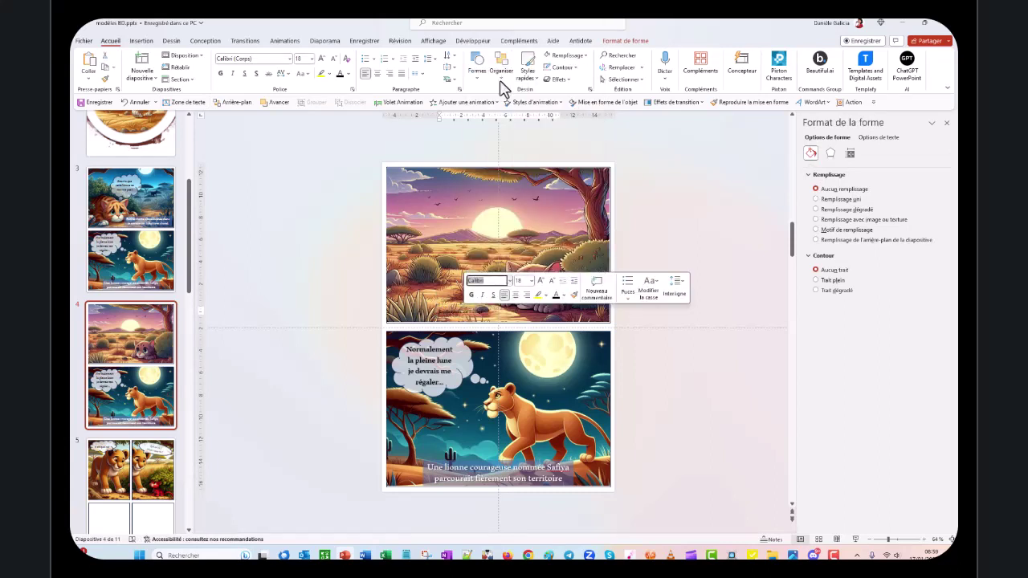
click(221, 74)
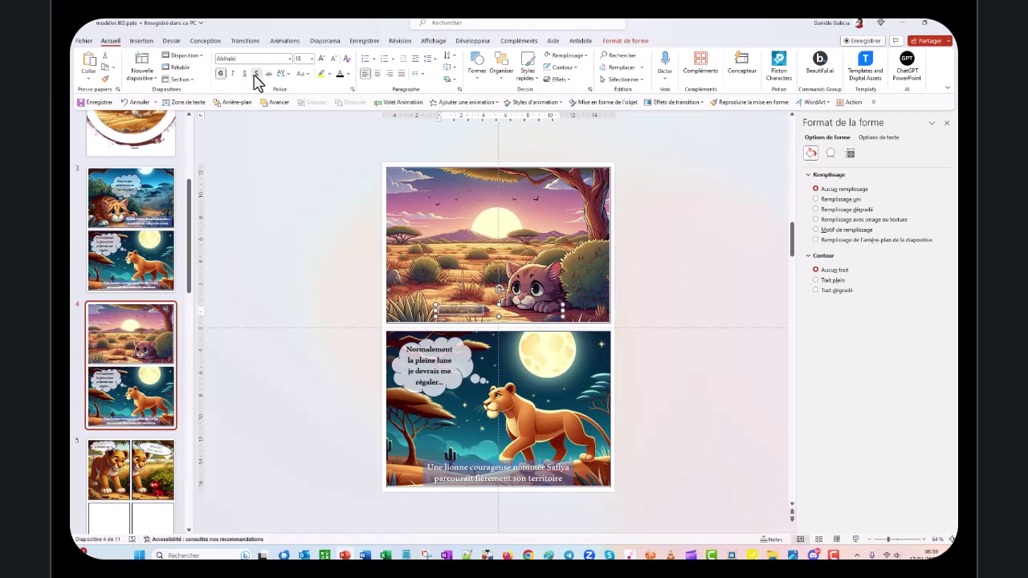
click(256, 73)
click(320, 59)
click(320, 59)
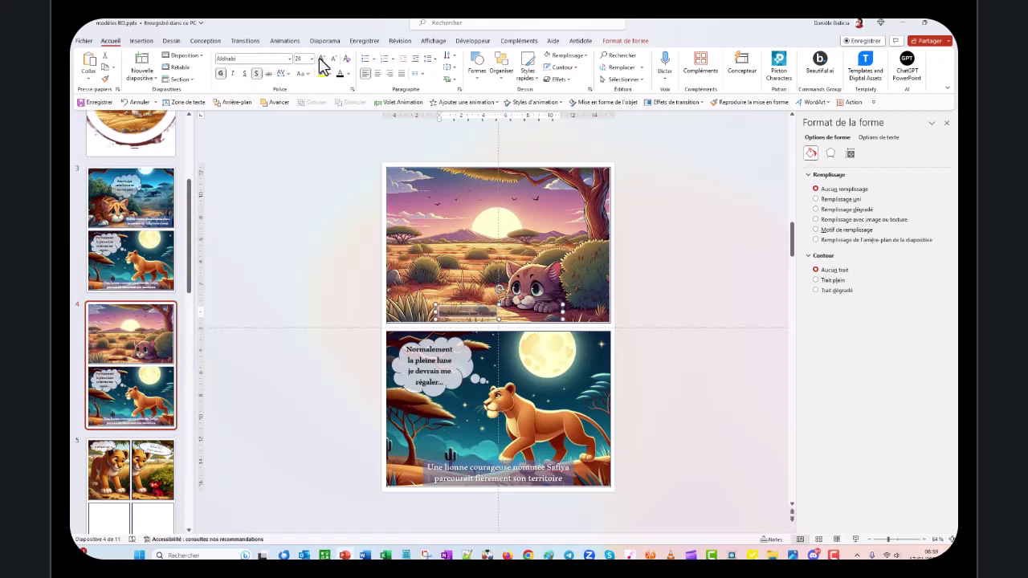
click(321, 59)
click(321, 60)
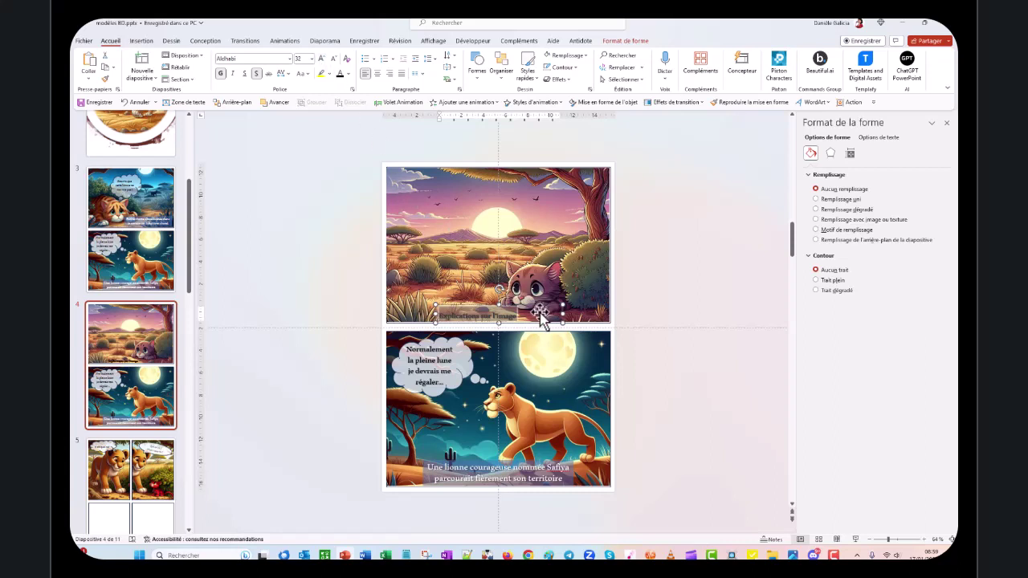
click(376, 73)
Give the caption box a translucent blue Quick Style and shift it left.
drag(492, 297, 493, 303)
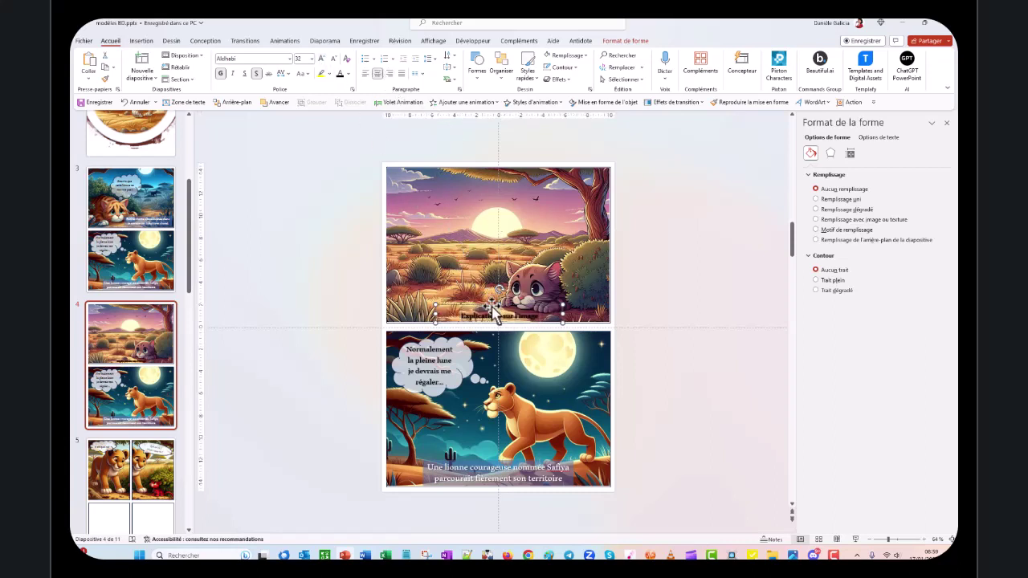
click(492, 306)
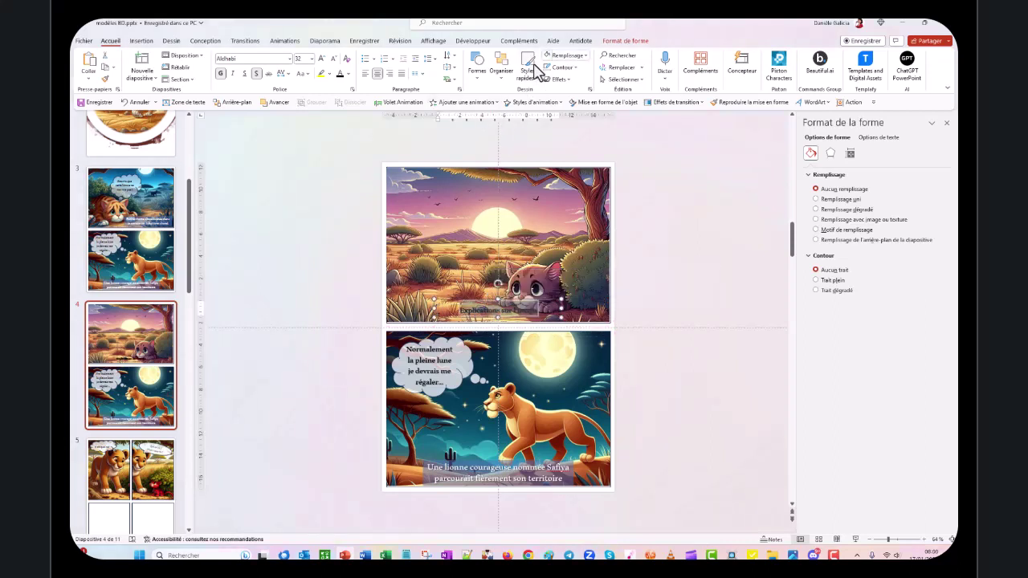
click(530, 78)
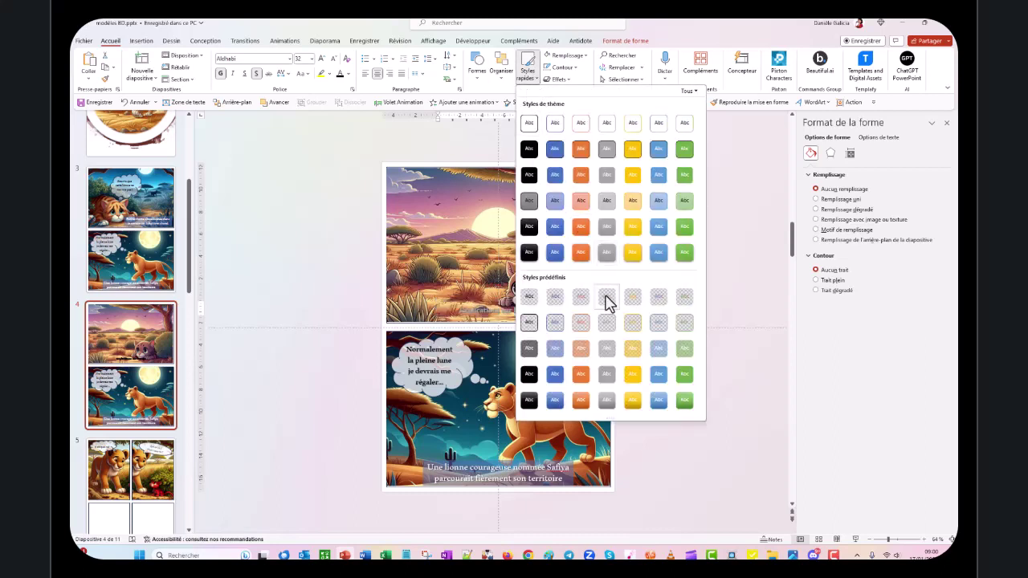
click(555, 351)
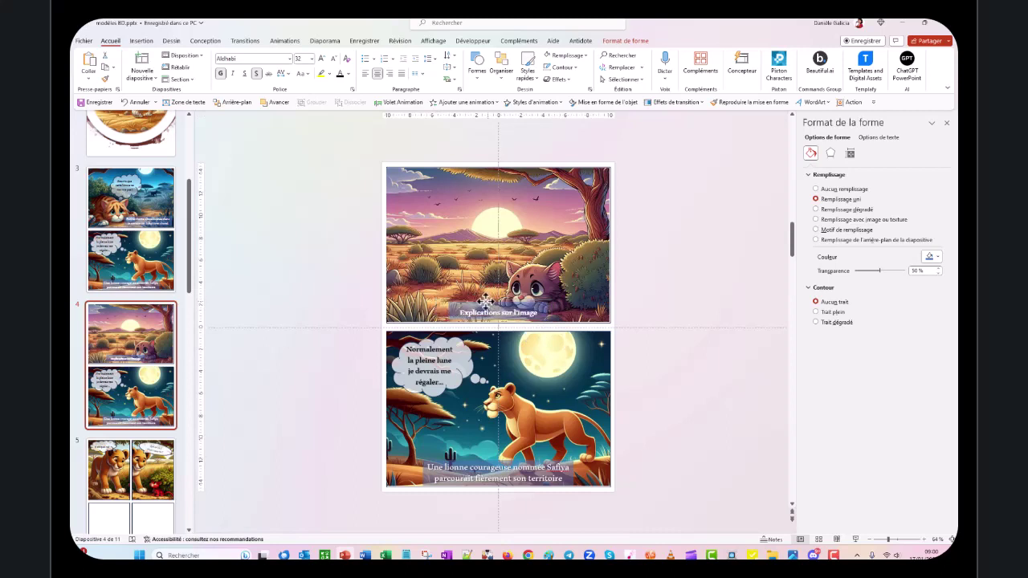
drag(476, 298, 438, 299)
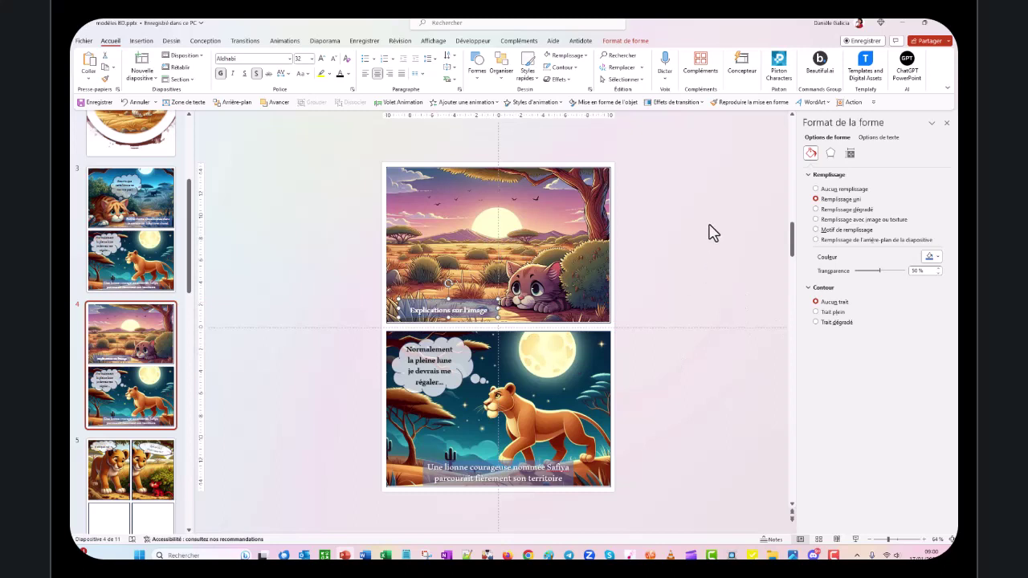
click(698, 177)
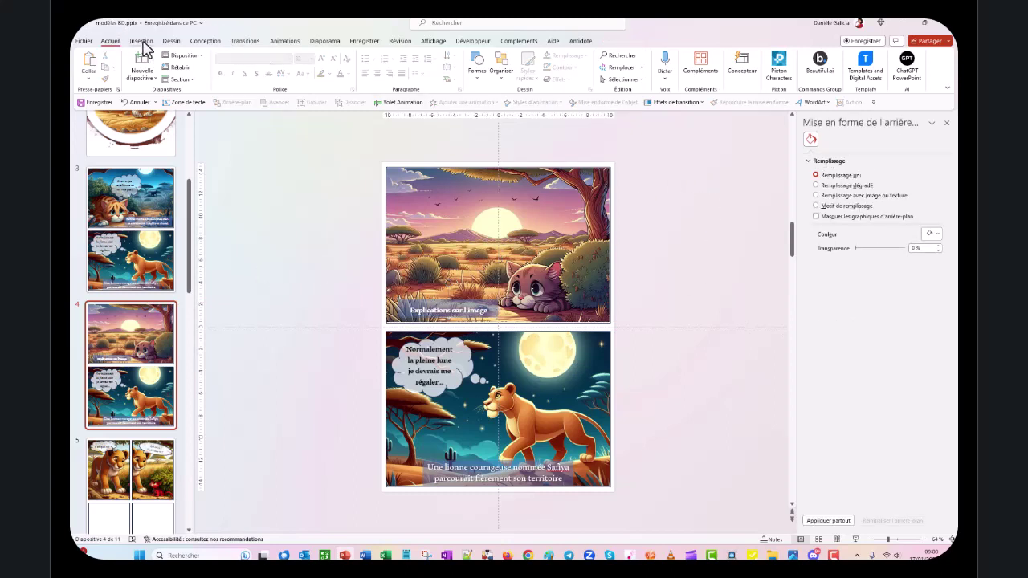
Draw a cloud thought-bubble callout from Formes just above the cat in the top picture.
click(142, 41)
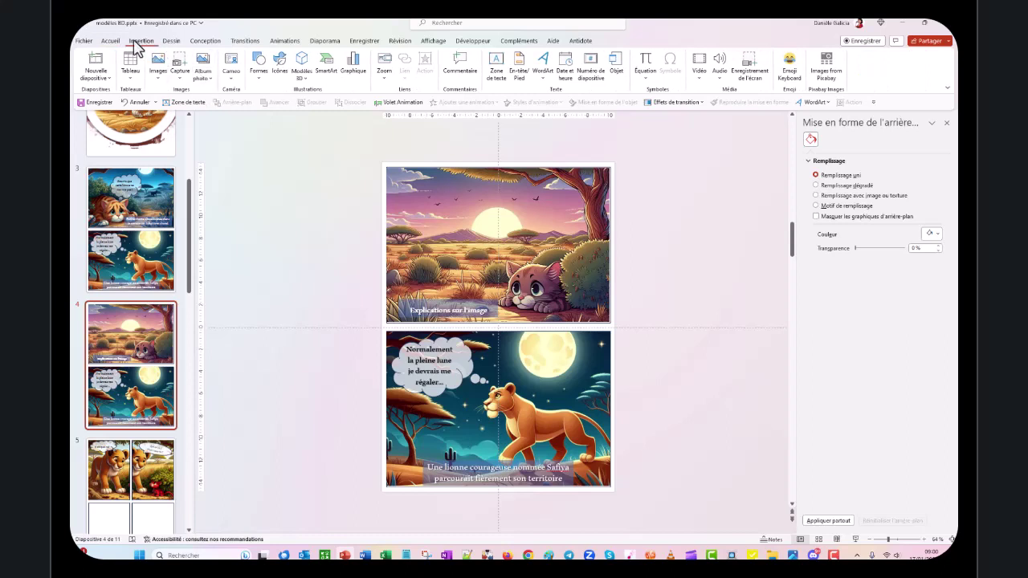
click(259, 74)
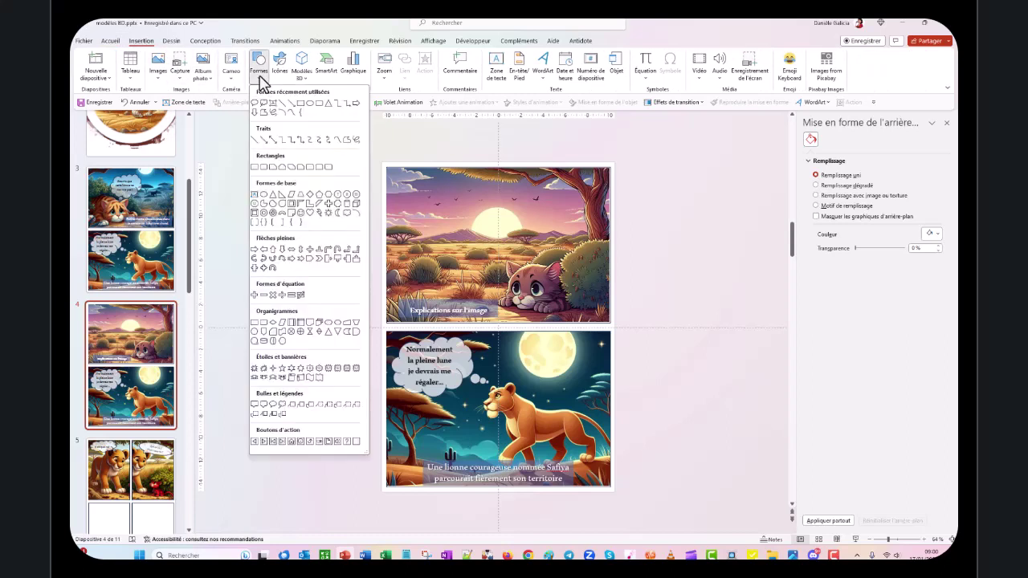
click(285, 409)
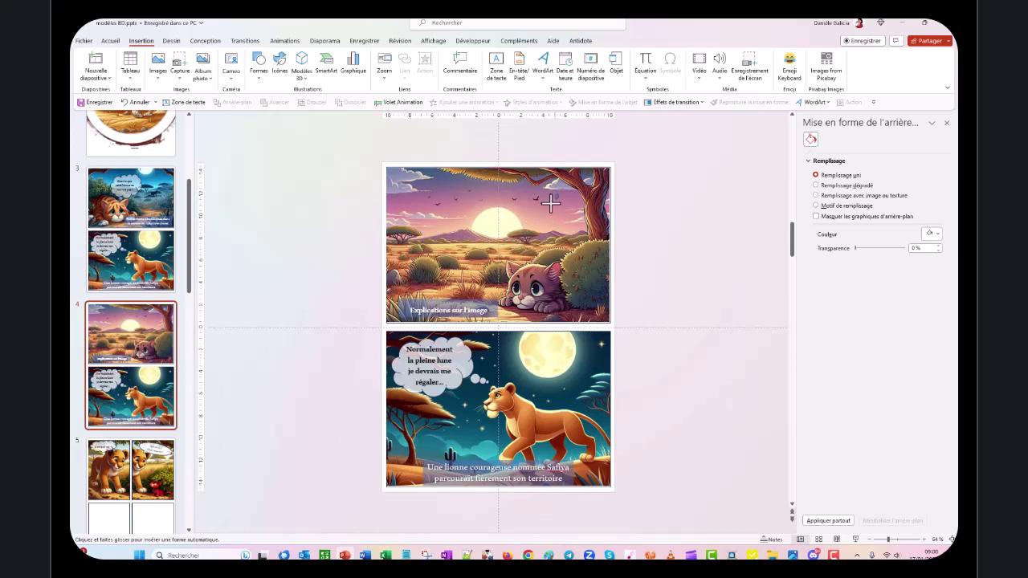
drag(585, 194, 498, 261)
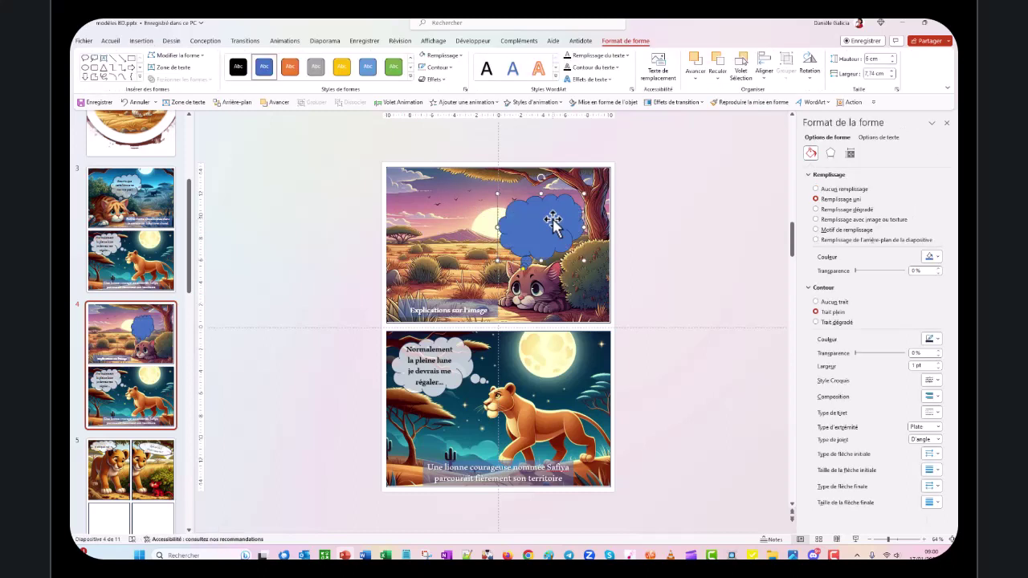
Nudge the bubble up-right, type 'Pensée du chat' inside, and select the shape.
drag(553, 221, 557, 214)
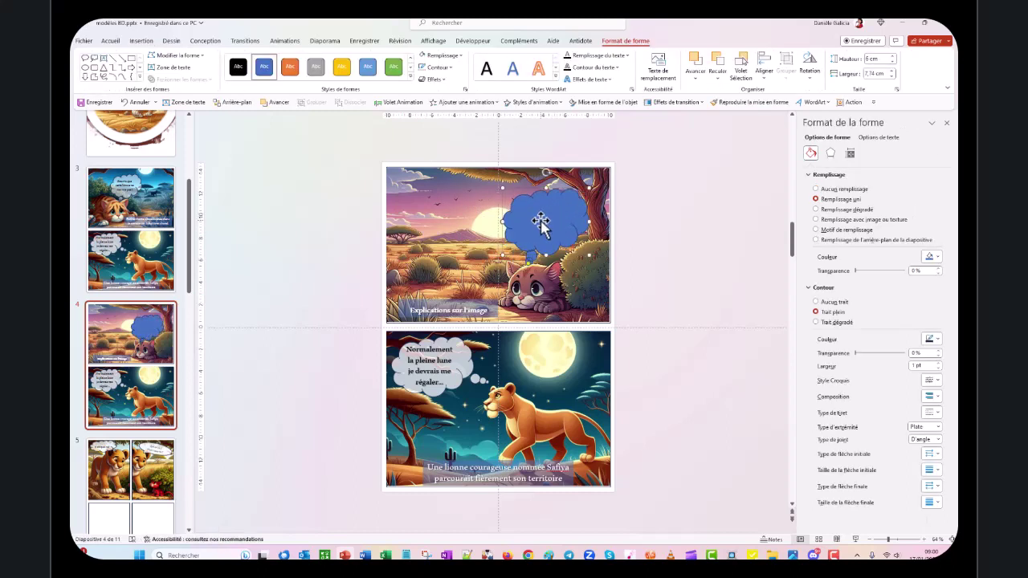
click(170, 67)
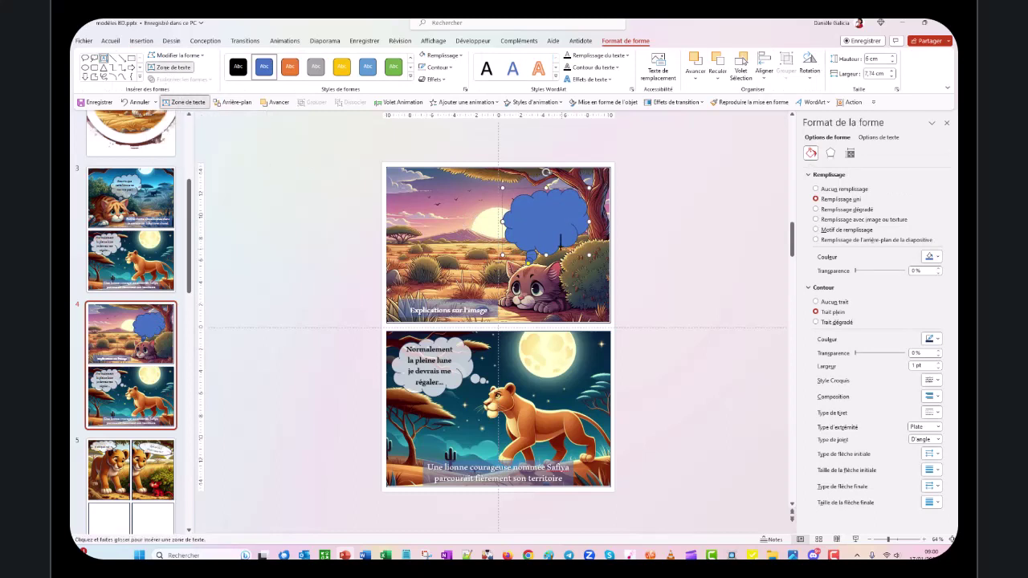
click(518, 215)
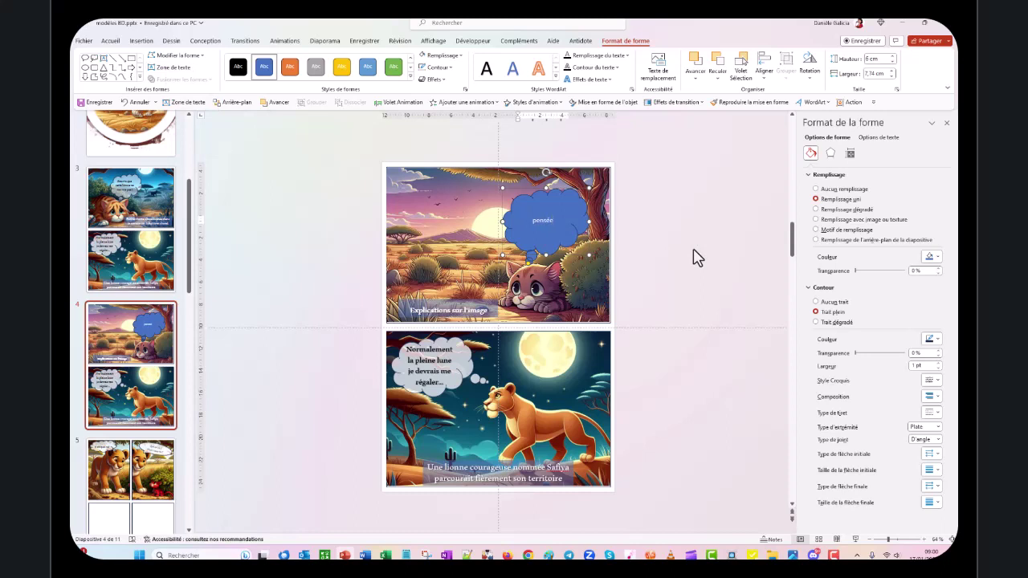
text(du chat)
click(528, 238)
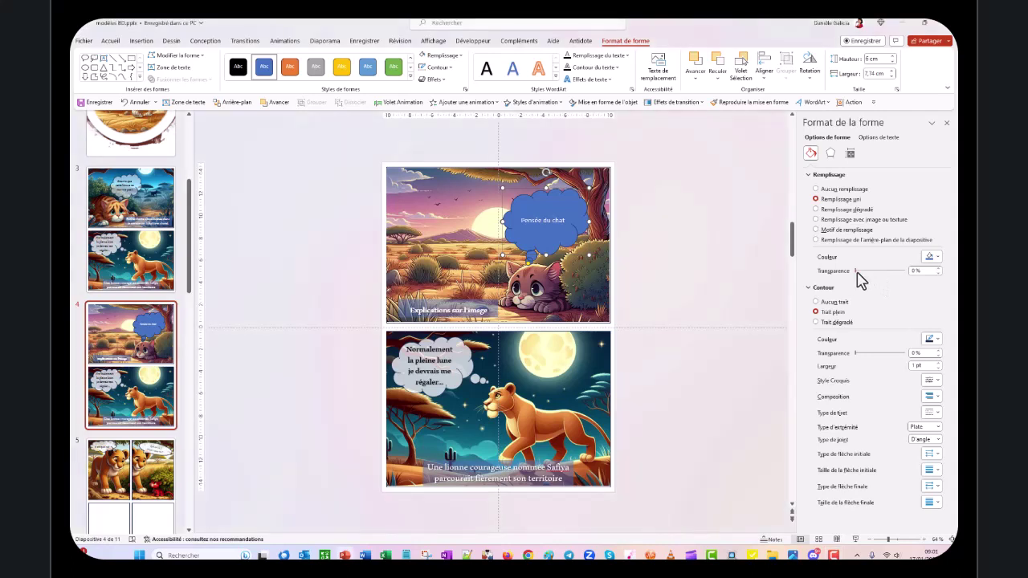
Set the thought bubble's fill transparency to 50% and reselect it on slide 4.
drag(855, 272, 882, 278)
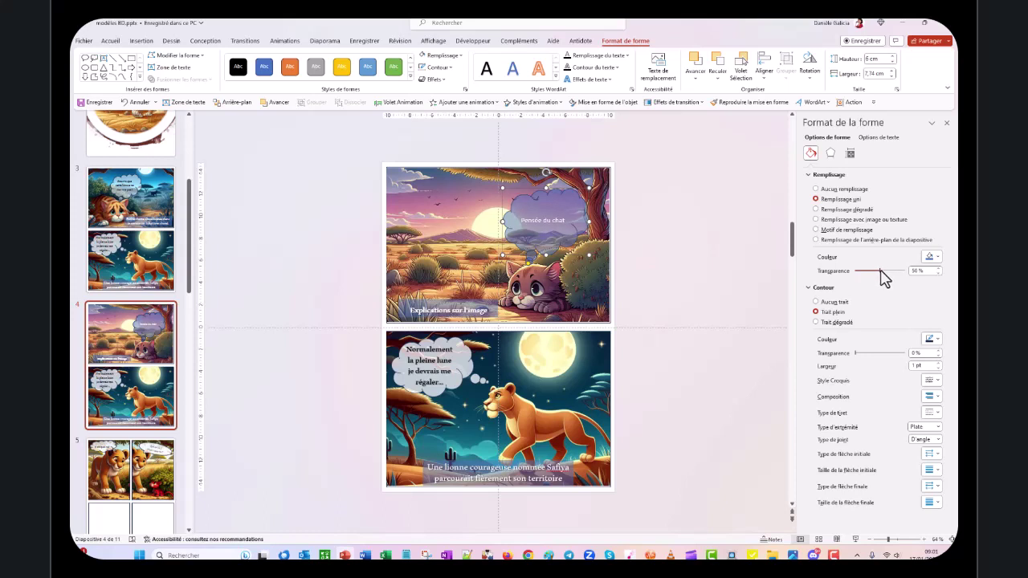
click(677, 255)
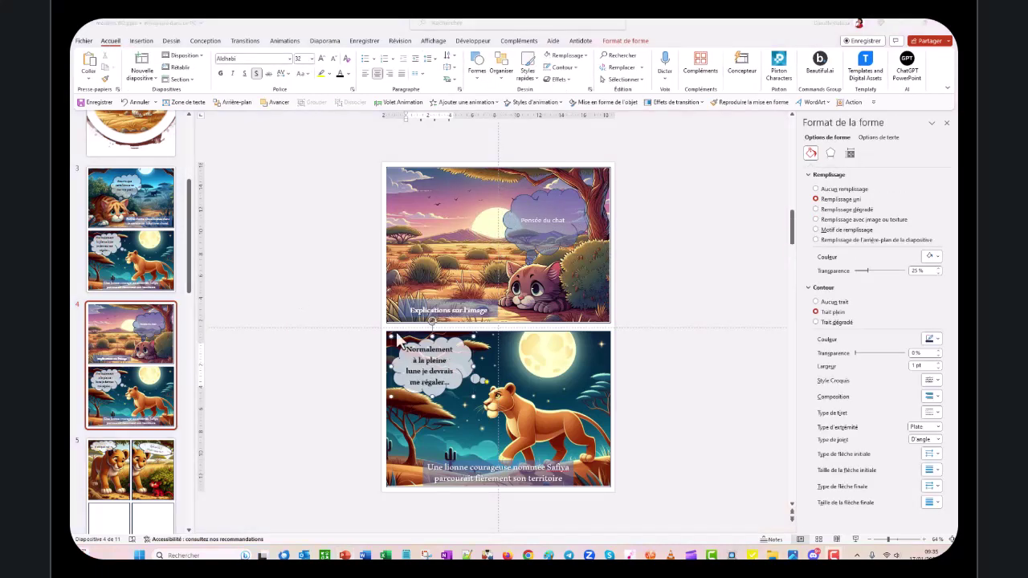
key(Page_Up)
key(Page_Down)
click(523, 235)
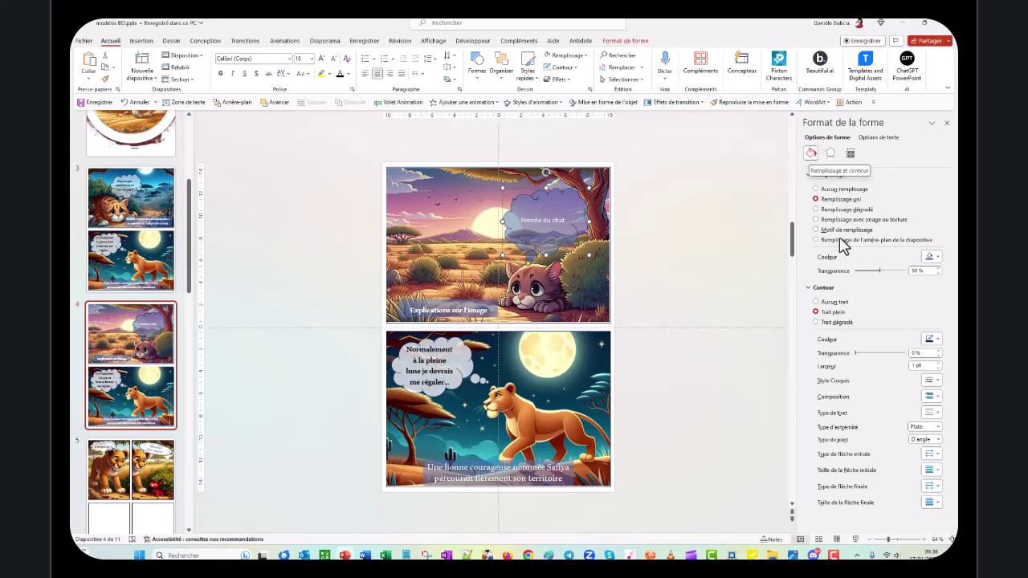
Change the bubble's fill to a light colour, keeping the 'Pensée du chat' text.
click(936, 257)
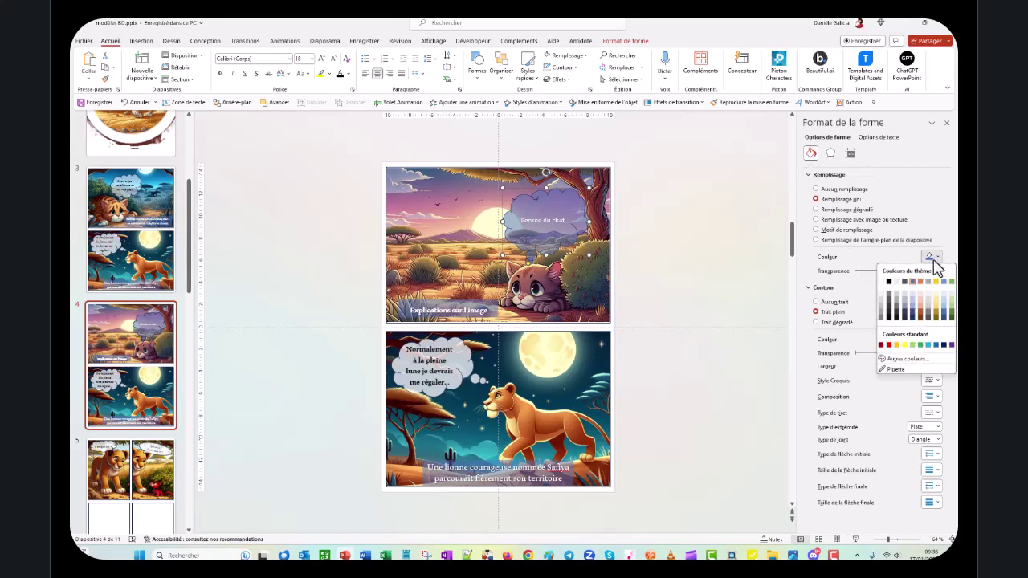
click(882, 282)
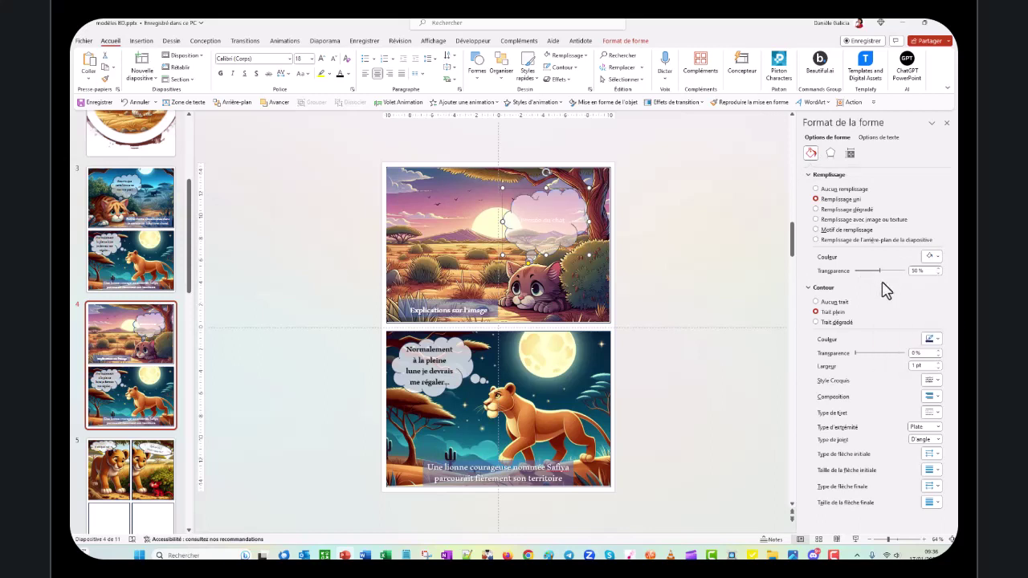
double_click(537, 222)
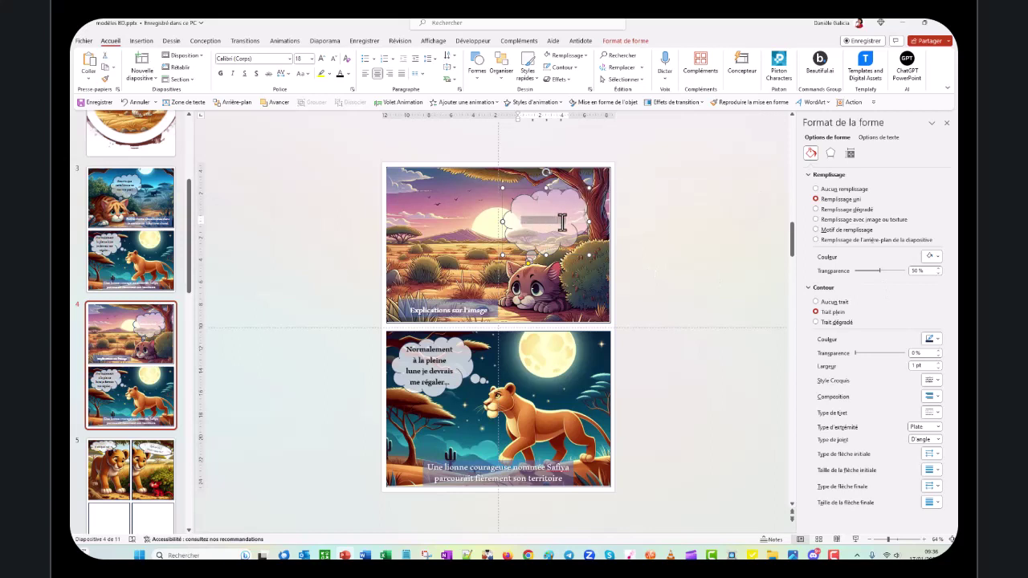
click(680, 309)
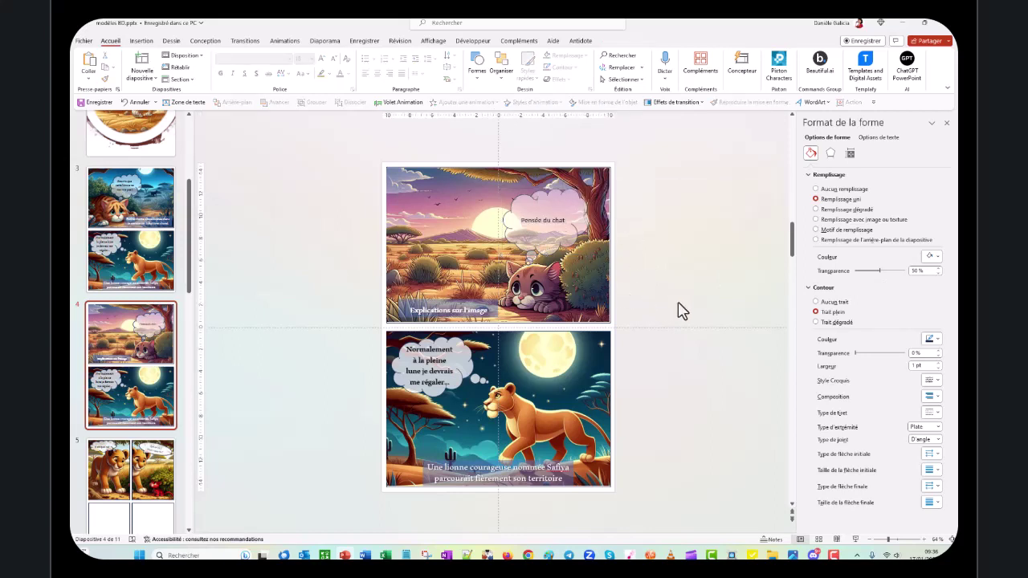
Select the slide 5 thumbnail, the one with two lion panels above two empty panels.
scroll(70, 486, up, 2)
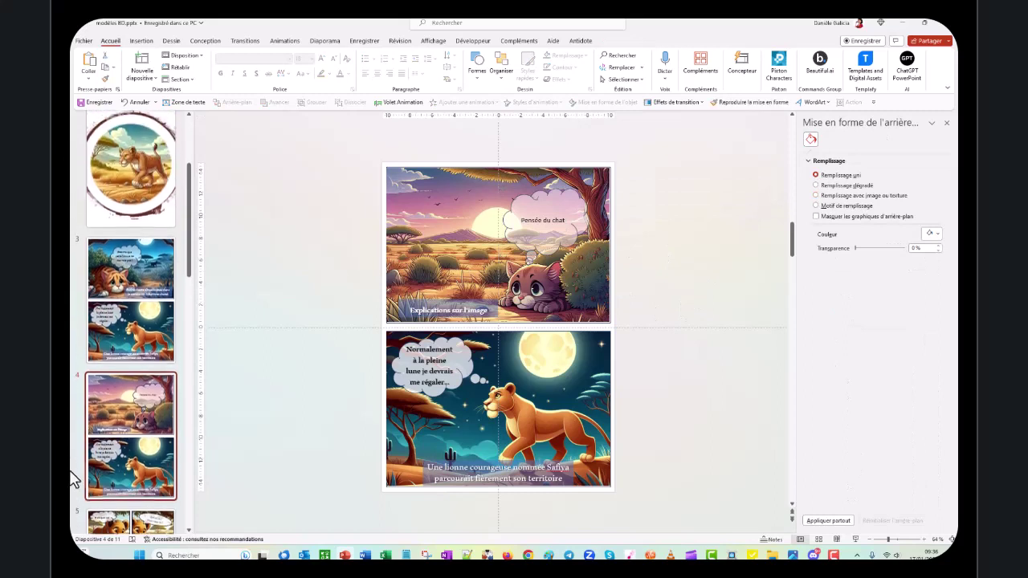
scroll(132, 362, down, 6)
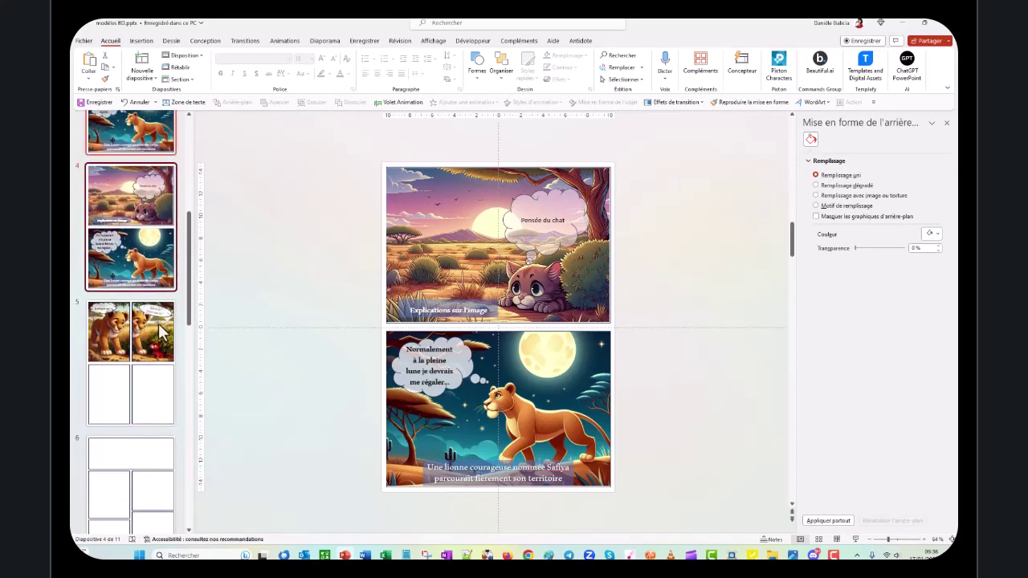
scroll(161, 331, down, 2)
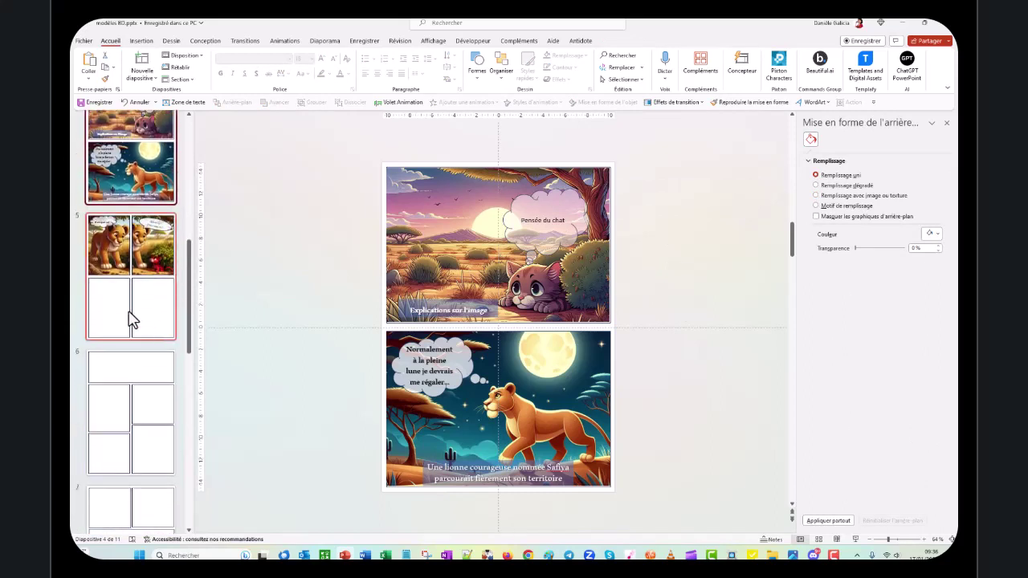
click(132, 318)
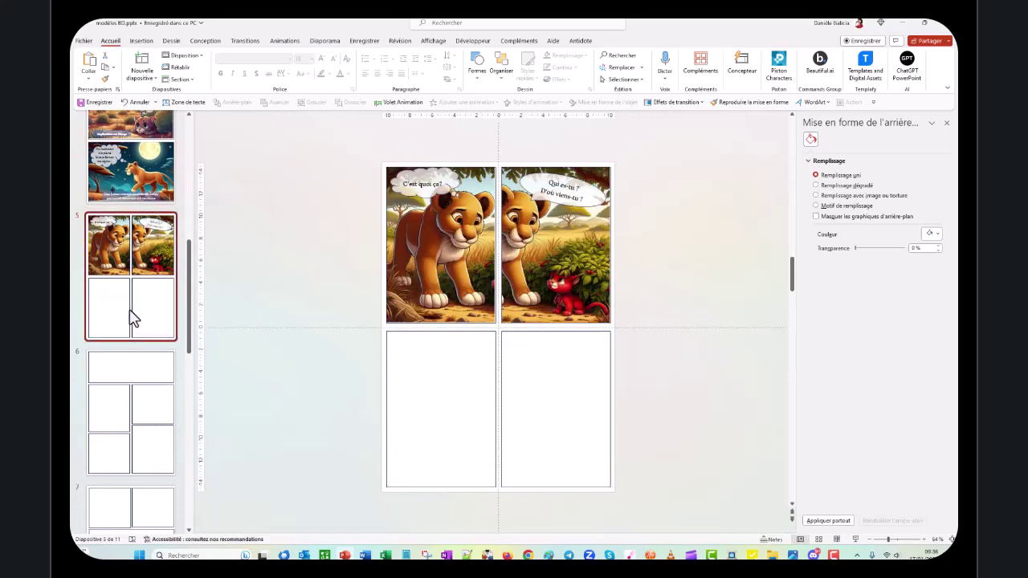
scroll(129, 378, down, 4)
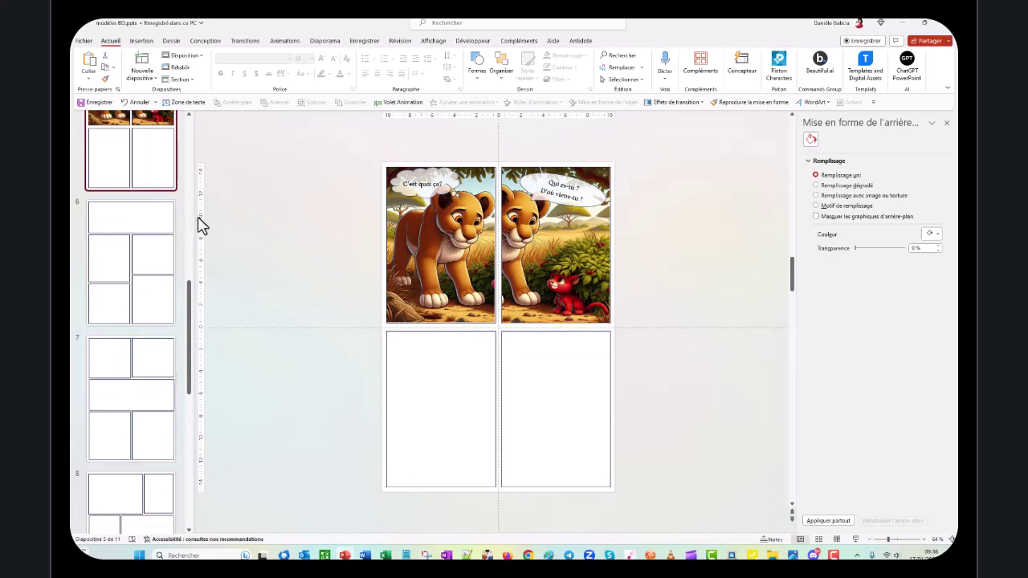
scroll(117, 281, down, 4)
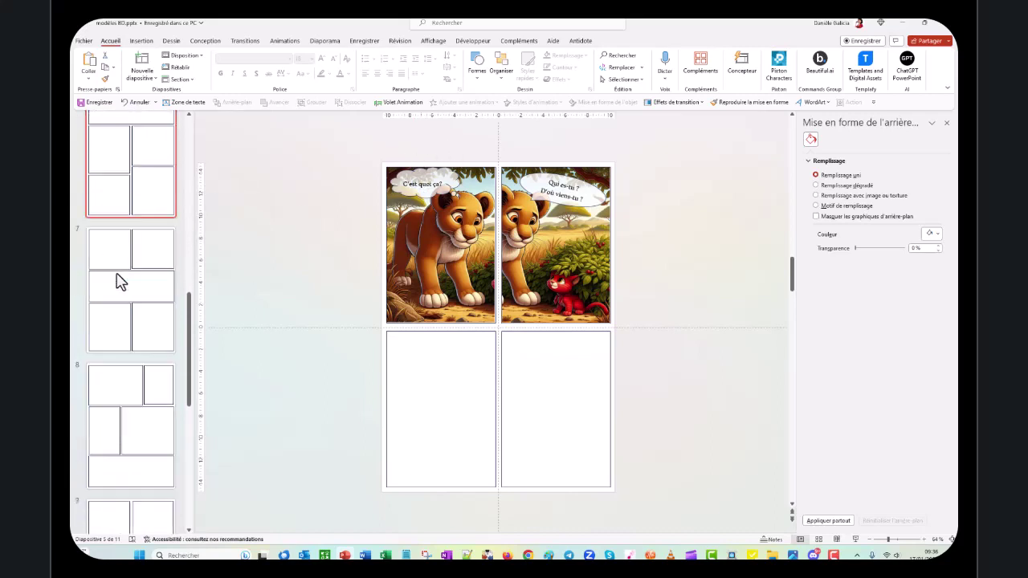
scroll(125, 337, up, 4)
scroll(124, 345, up, 5)
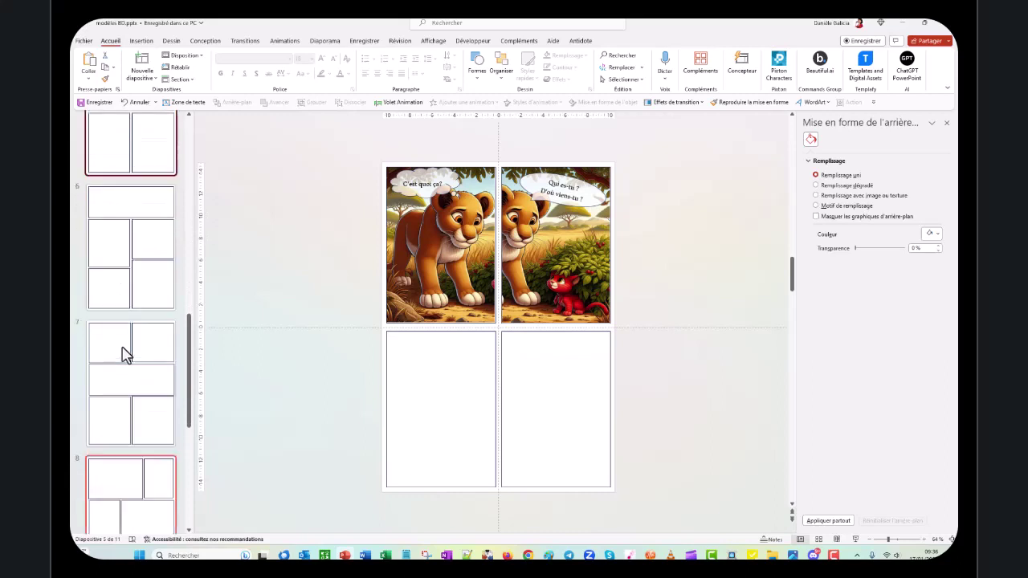
scroll(125, 345, up, 12)
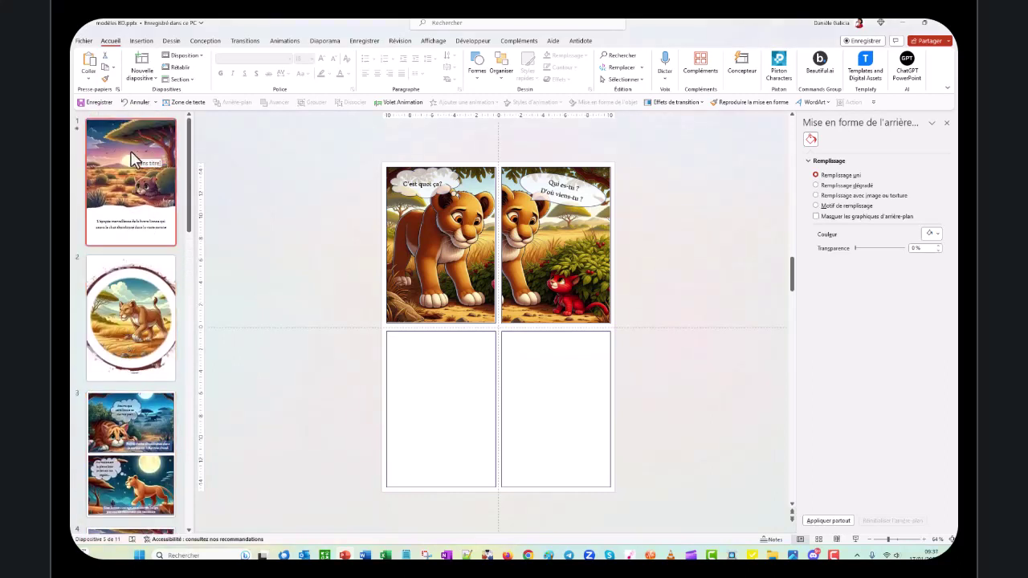
scroll(124, 287, down, 3)
scroll(124, 287, down, 3)
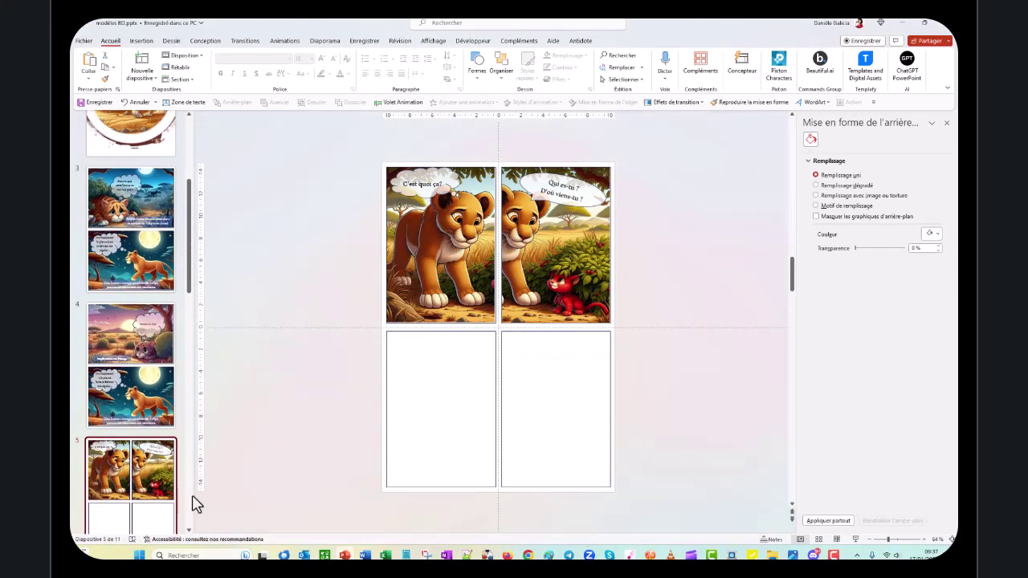
scroll(115, 458, down, 2)
scroll(115, 436, down, 3)
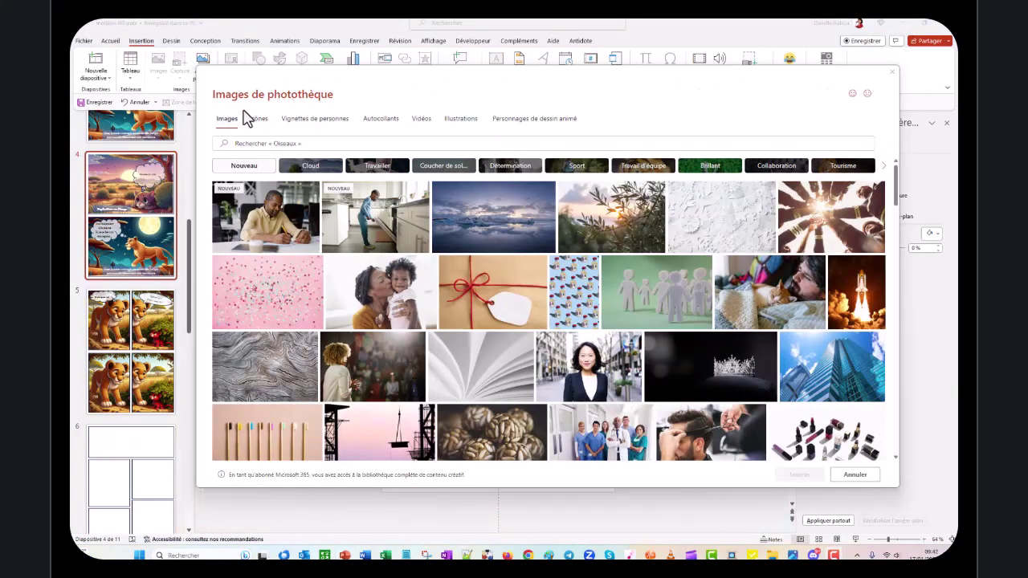
Insert the full-body cartoon man in a black jacket from Personnages de dessin animé onto slide 4, moving it left.
click(519, 124)
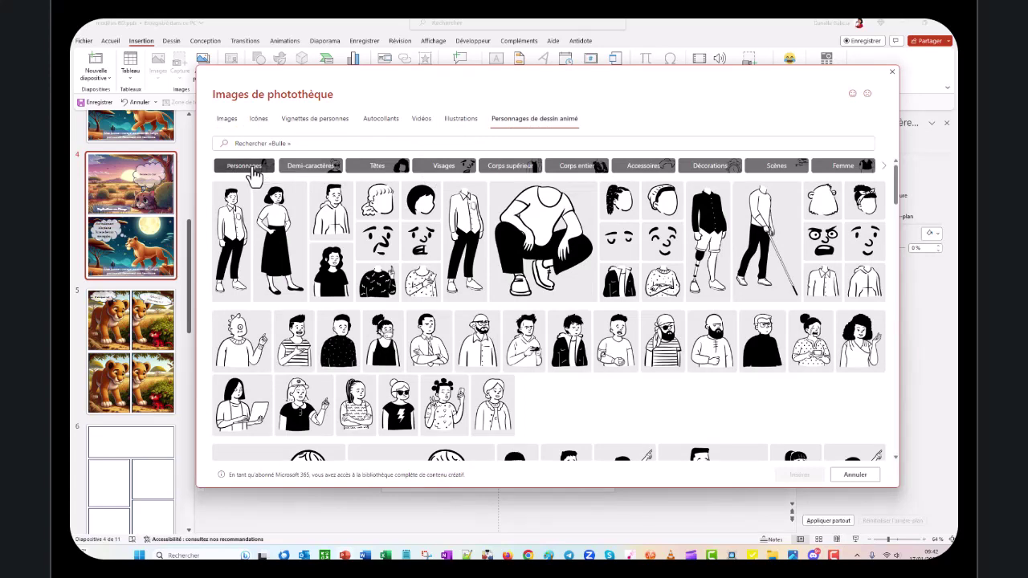
click(247, 168)
scroll(534, 303, down, 3)
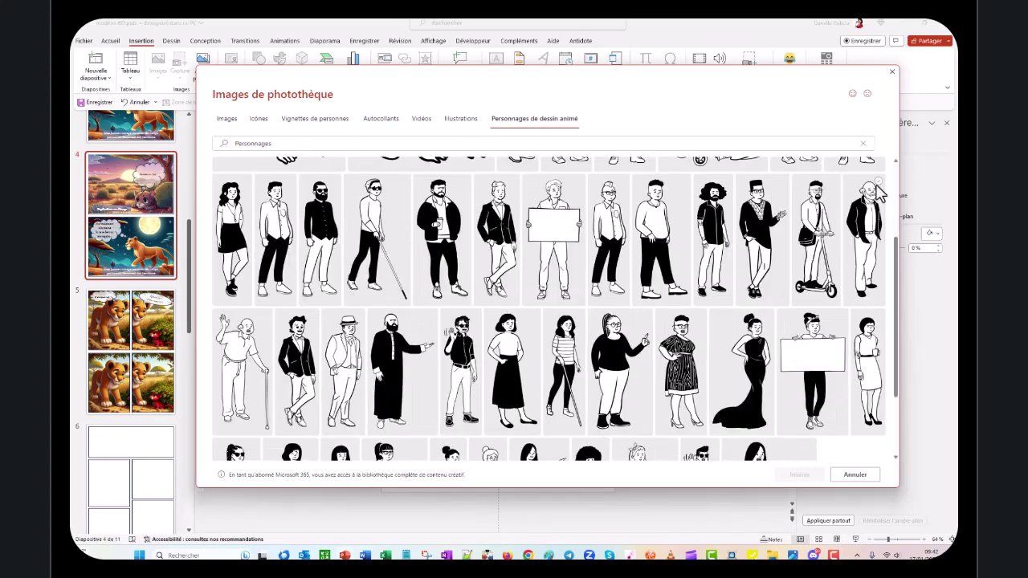
click(866, 265)
click(791, 474)
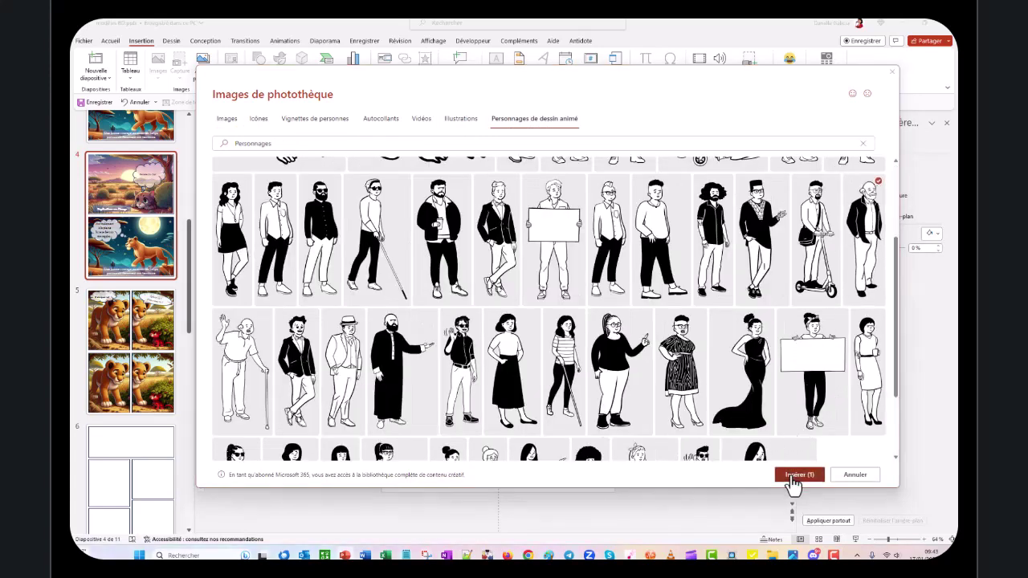
mouse_move(478, 314)
mouse_down()
mouse_move(434, 277)
mouse_move(401, 285)
mouse_up()
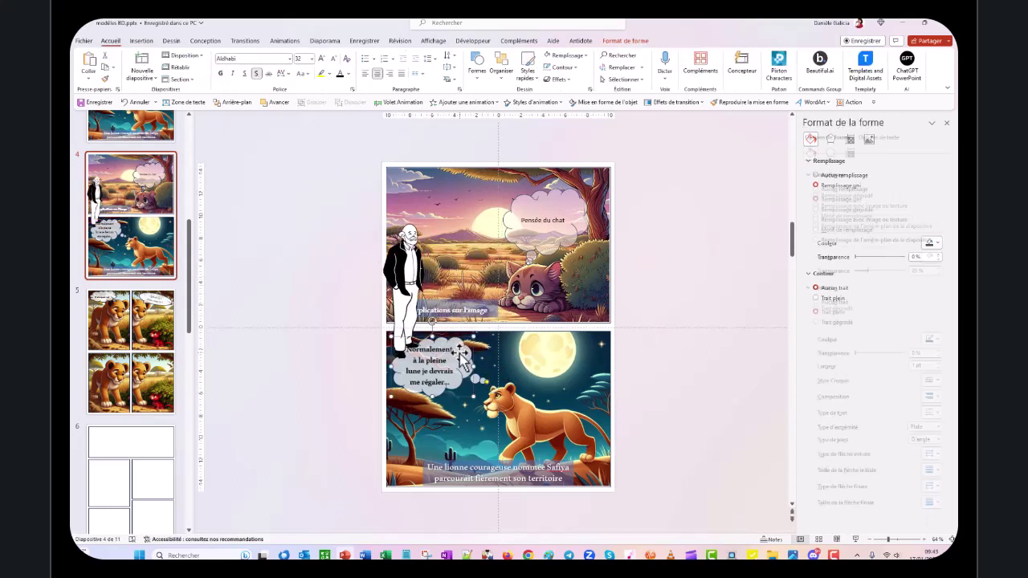
Lower the lioness's thought bubble, then enlarge and reposition the cartoon man at the slide's left.
drag(459, 355, 450, 410)
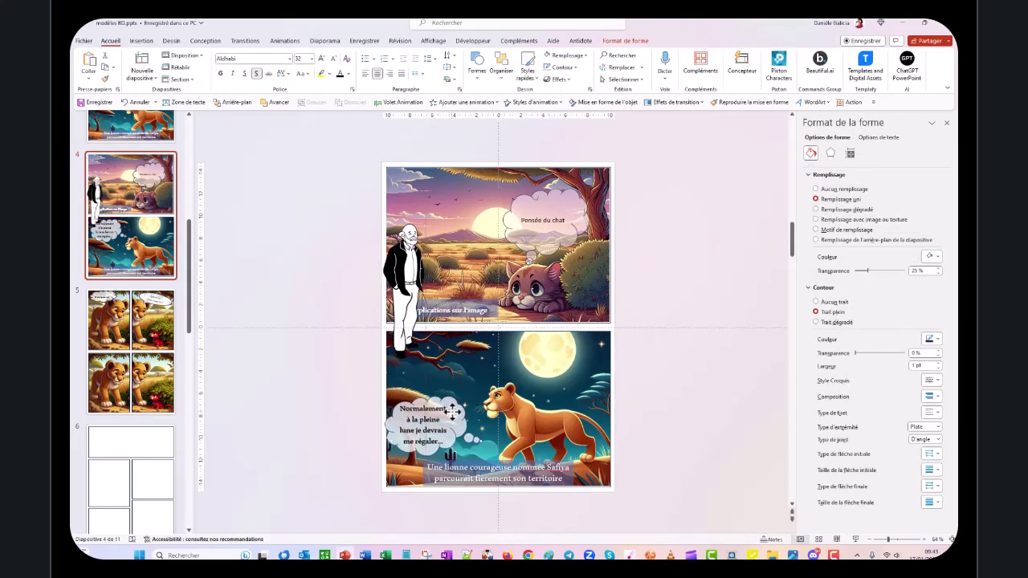
drag(410, 273, 432, 287)
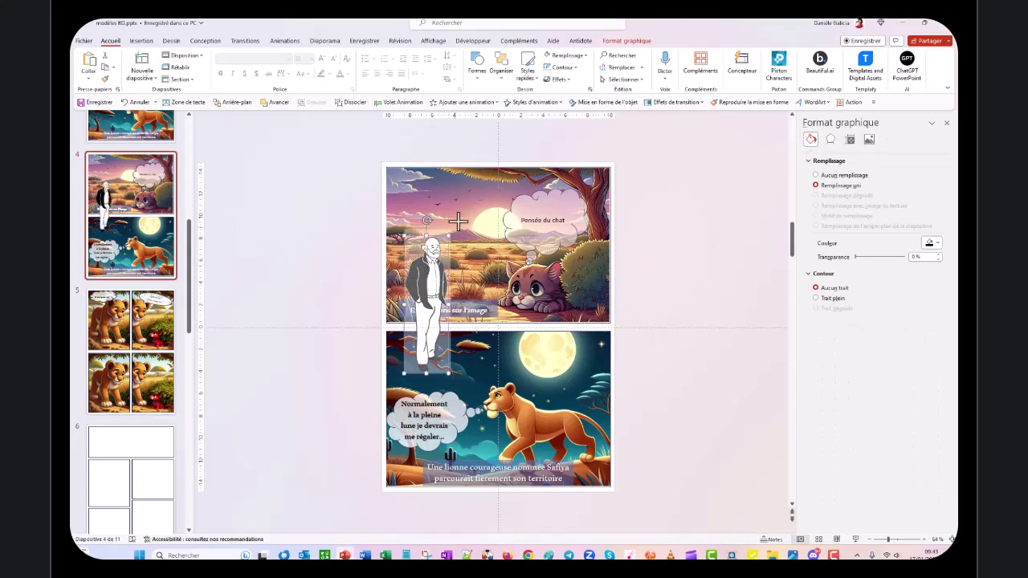
drag(447, 234, 468, 173)
drag(442, 291, 435, 302)
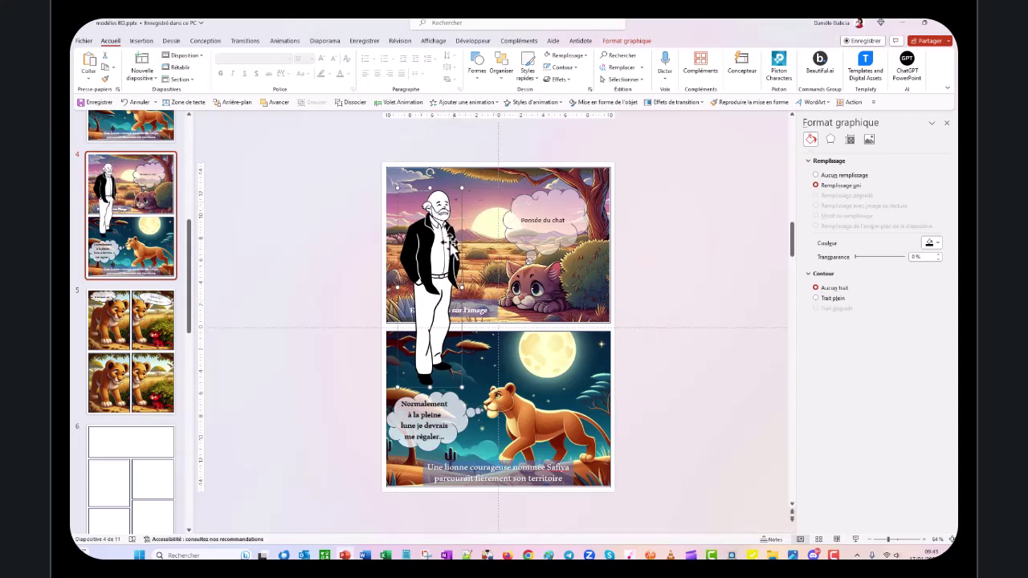
Move the 'Explications sur l'image' caption up to the top of the upper cat panel.
click(480, 304)
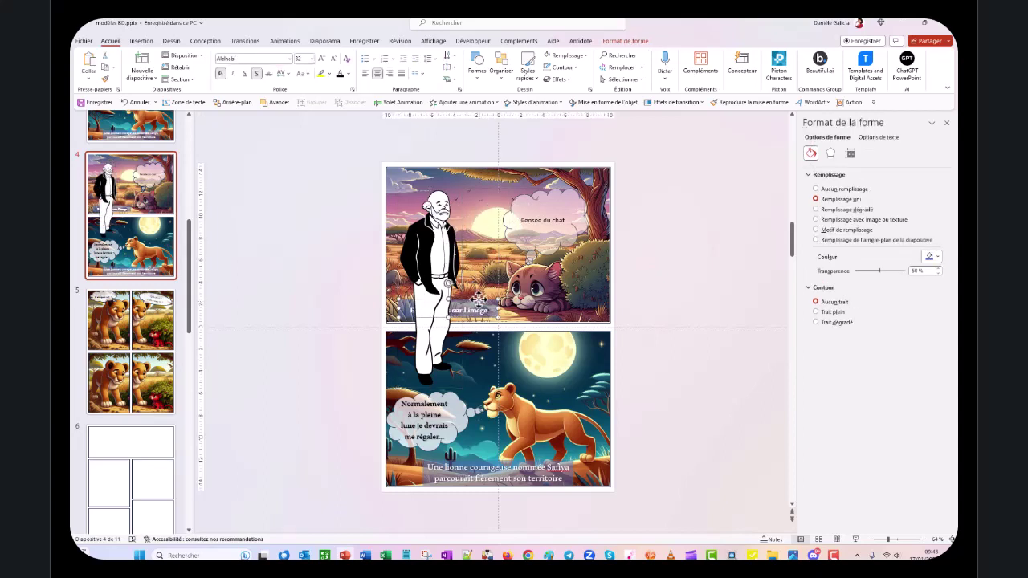
mouse_move(479, 304)
mouse_down()
mouse_move(528, 305)
mouse_move(537, 181)
mouse_up()
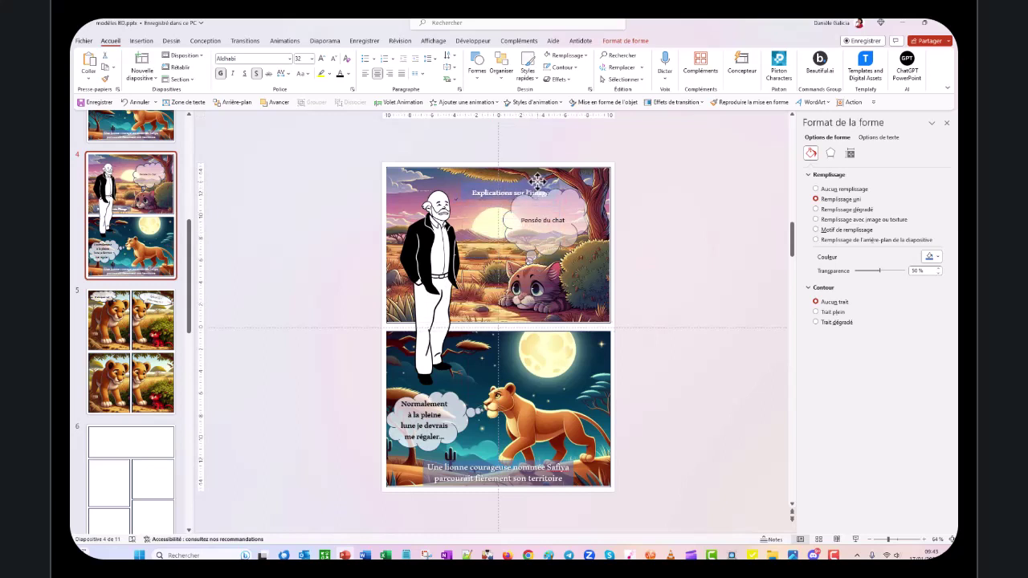
click(667, 294)
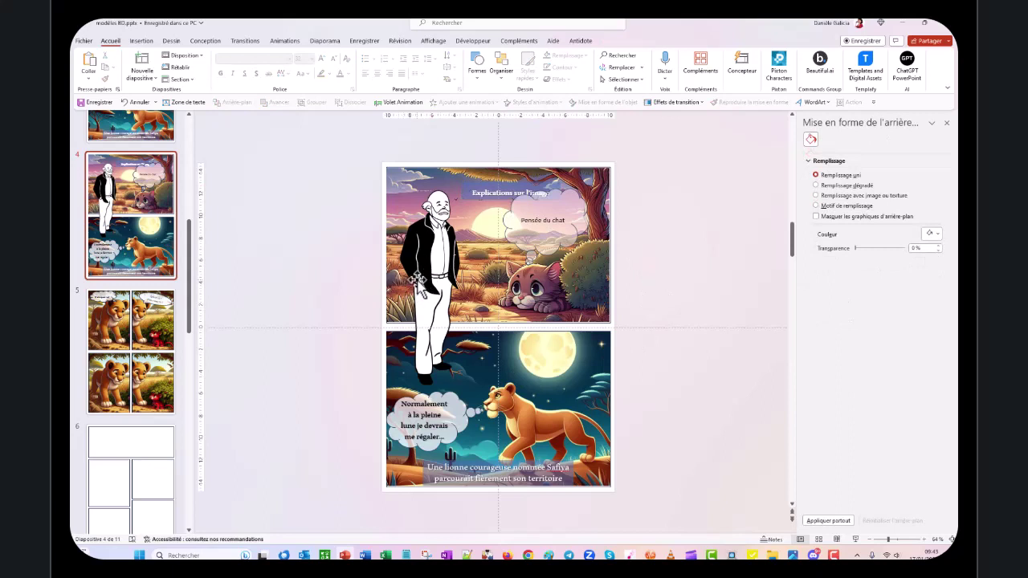
Review the empty panel layouts on slides 6 and 7.
scroll(135, 305, down, 3)
click(135, 305)
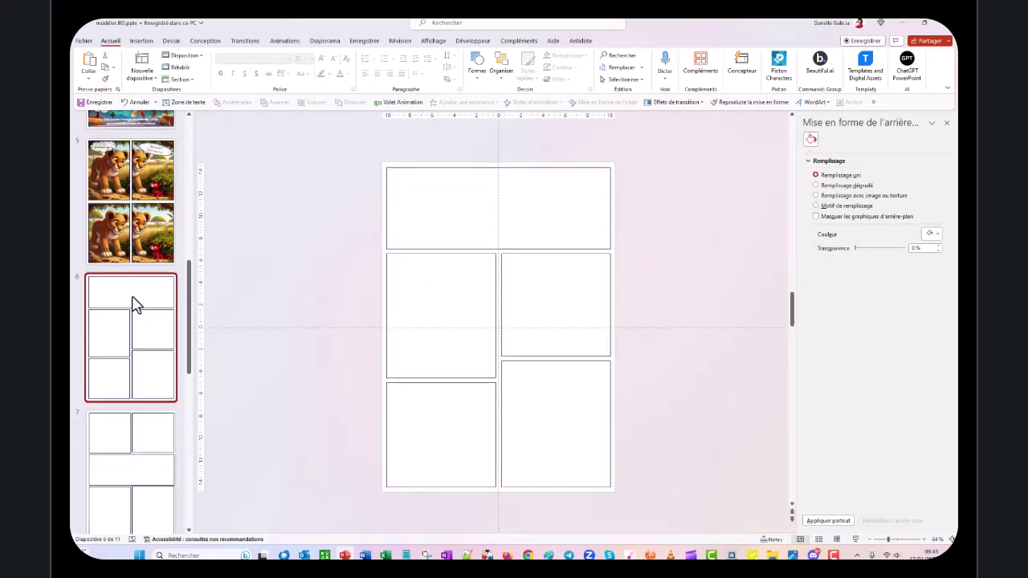
scroll(137, 402, down, 5)
scroll(136, 241, up, 1)
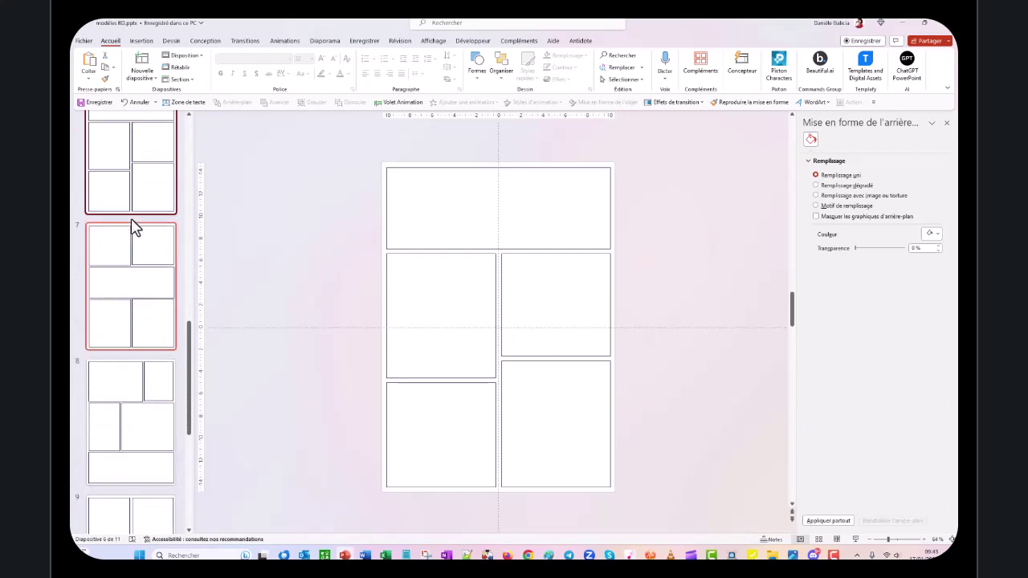
scroll(132, 227, up, 2)
click(127, 394)
Continue through the layouts on slides 8, 9 and 10, ending on slide 11.
scroll(124, 420, down, 2)
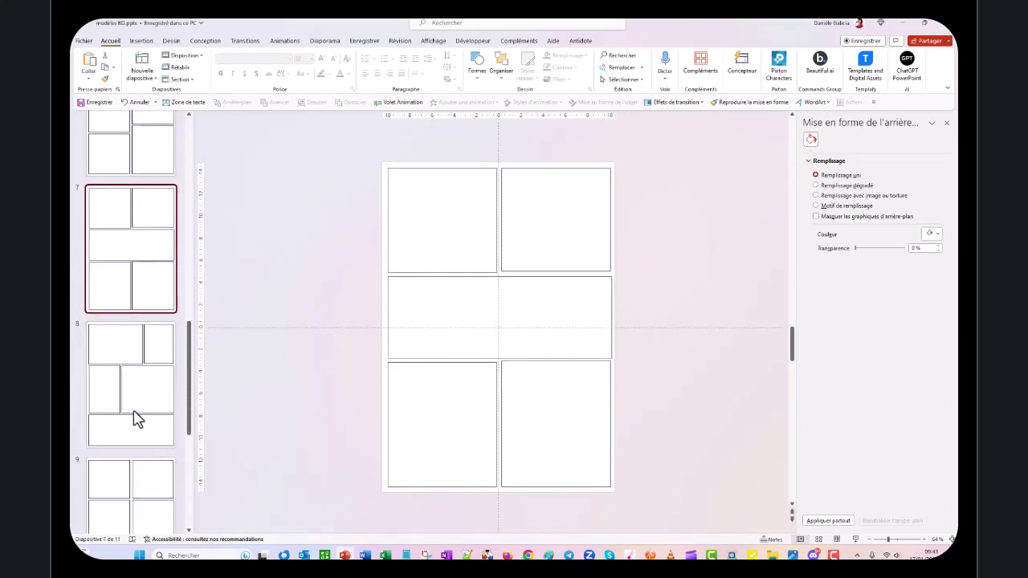
click(131, 402)
scroll(133, 415, down, 3)
click(132, 295)
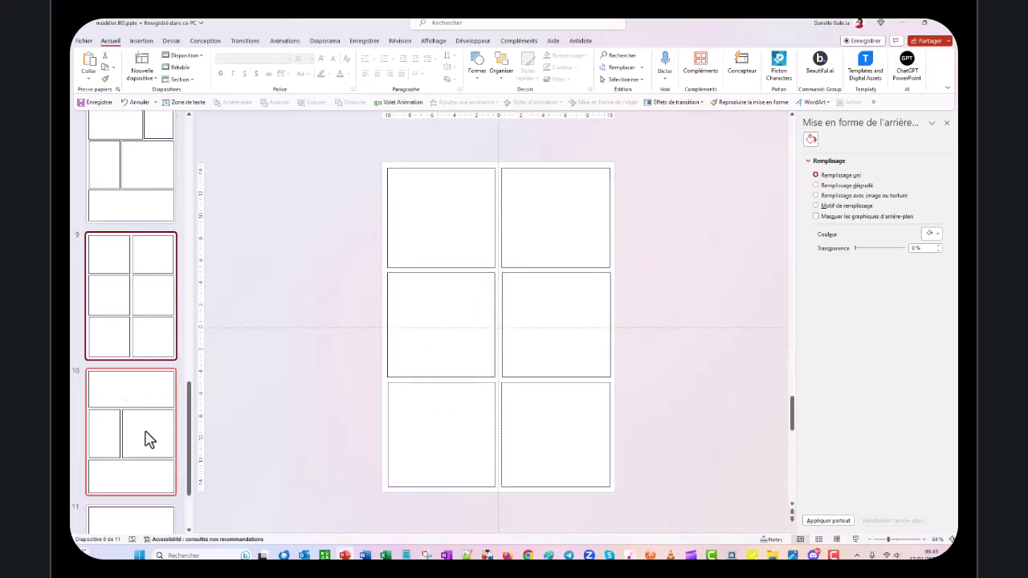
click(147, 436)
key(Down)
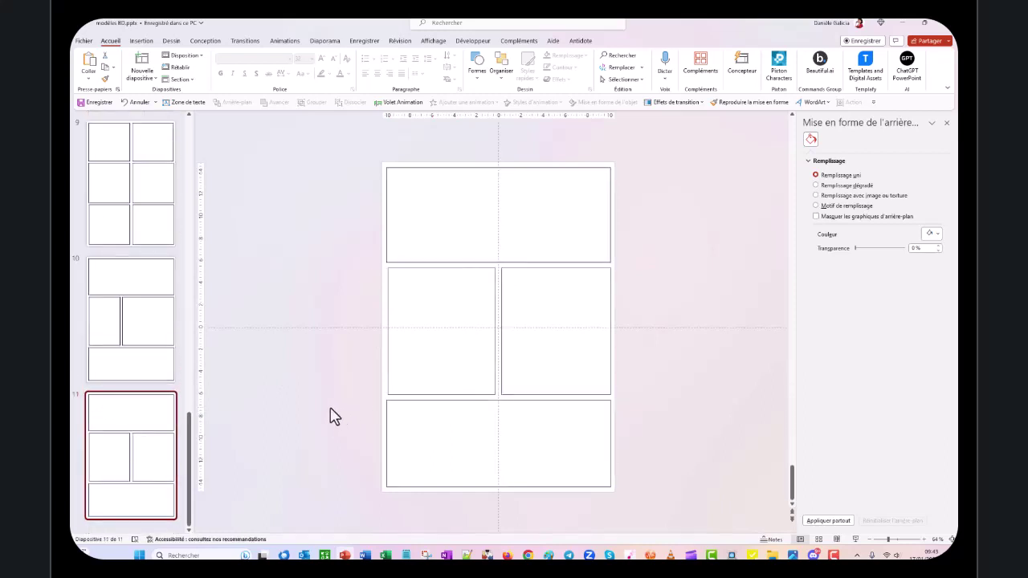